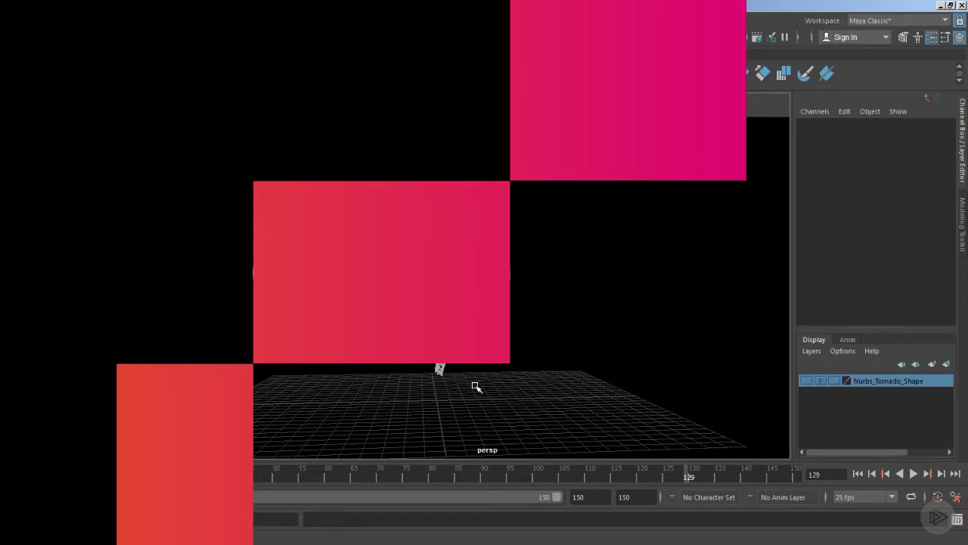
Step: Play the tornado particle simulation and examine the resulting particle shape in the perspective view
{"action": "key", "text": "w"}
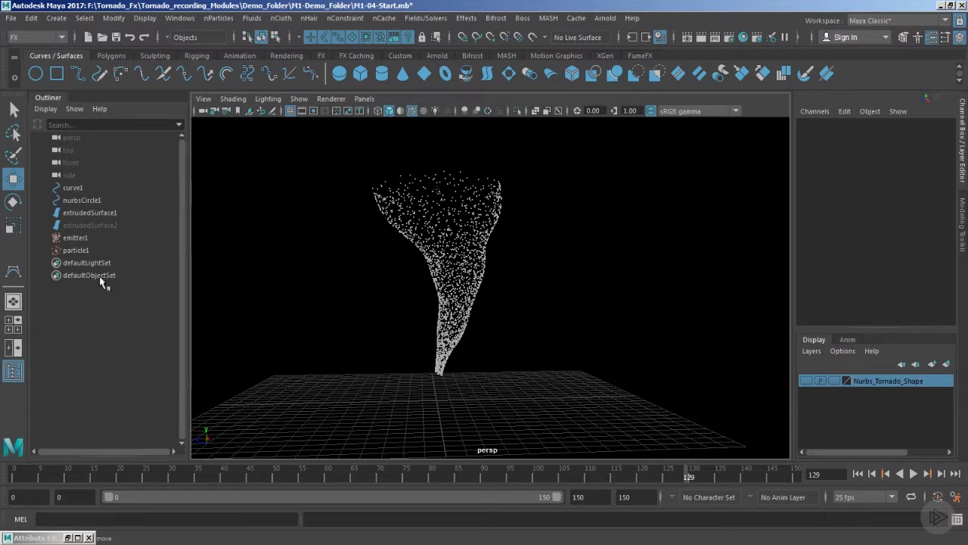
{"action": "left_click", "coordinate": [913, 473]}
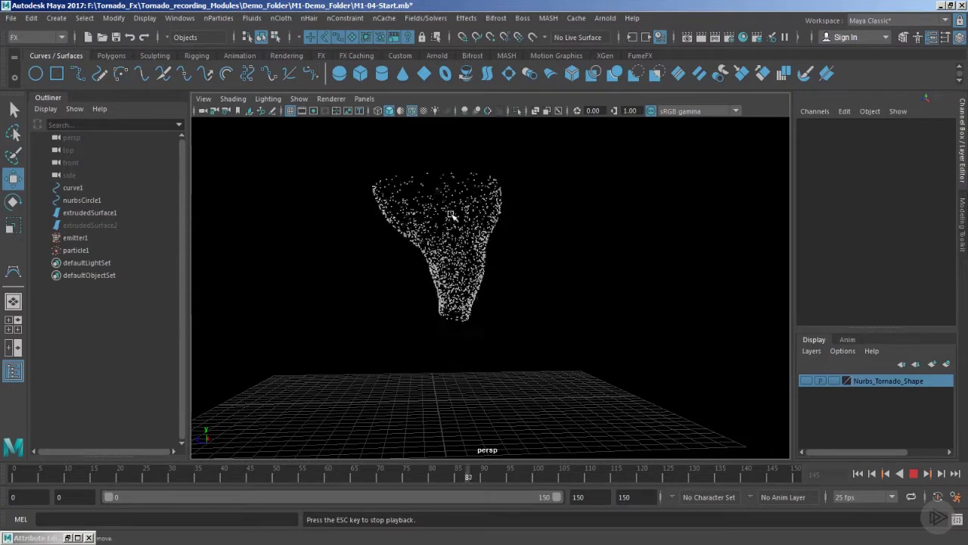
{"action": "key", "text": "Escape"}
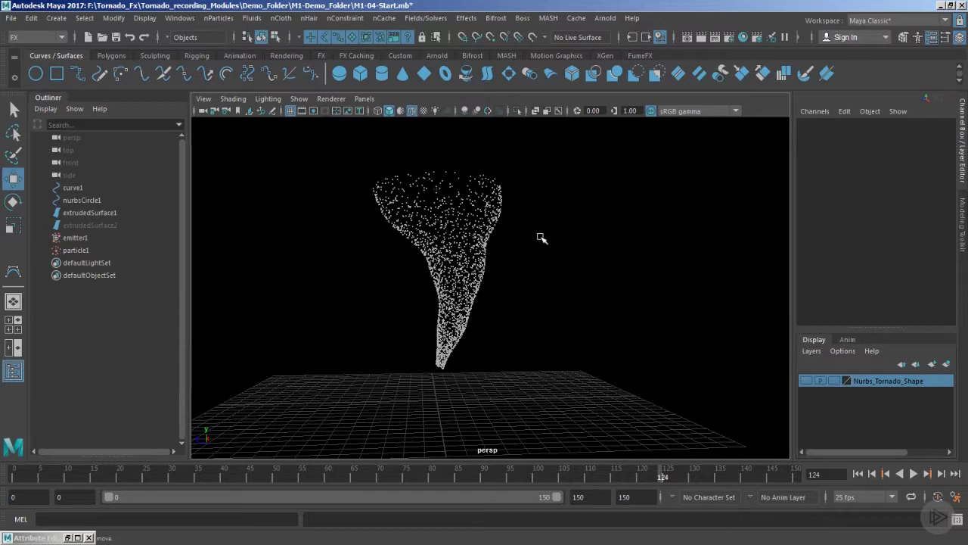
{"action": "left_click_drag", "start_coordinate": [542, 238], "coordinate": [504, 251], "text": "alt"}
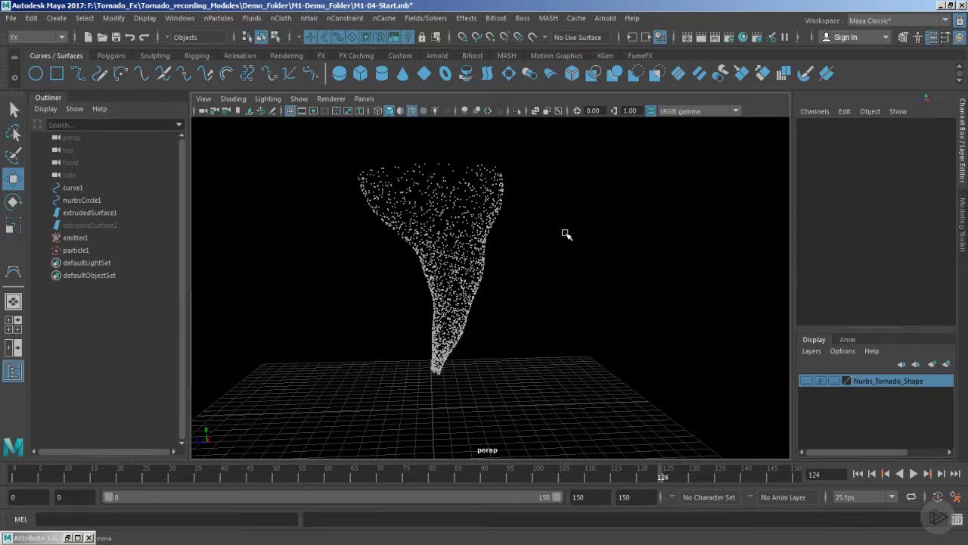
{"action": "left_click_drag", "start_coordinate": [566, 235], "coordinate": [534, 303], "text": "alt"}
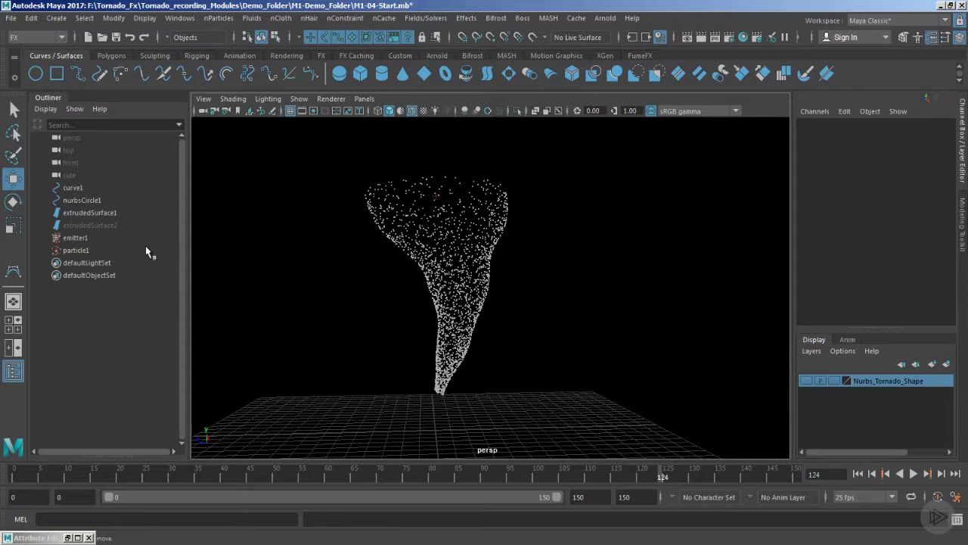
{"action": "left_click_drag", "start_coordinate": [514, 276], "coordinate": [514, 285], "text": "alt"}
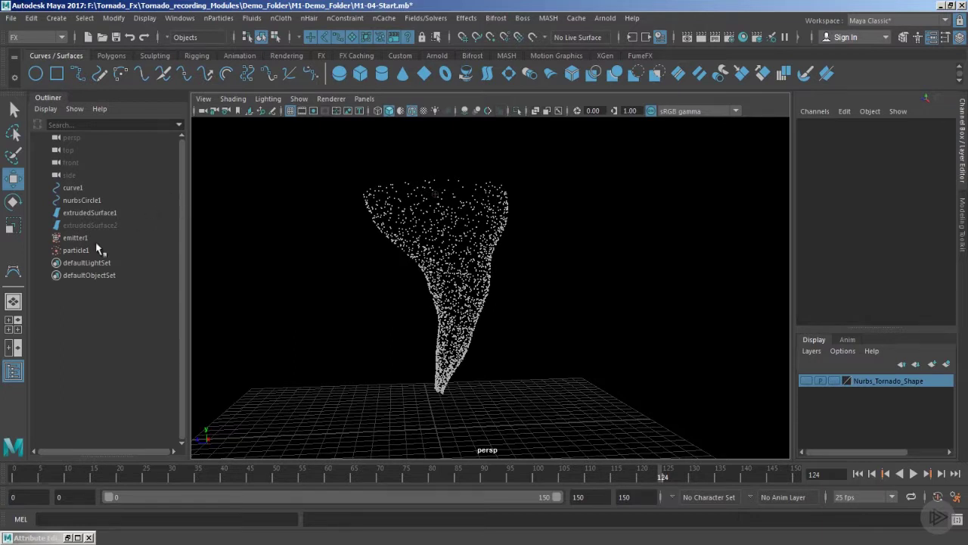
Step: Rename particle1 as First_particles
{"action": "double_click", "coordinate": [84, 250]}
{"action": "key", "text": "BackSpace"}
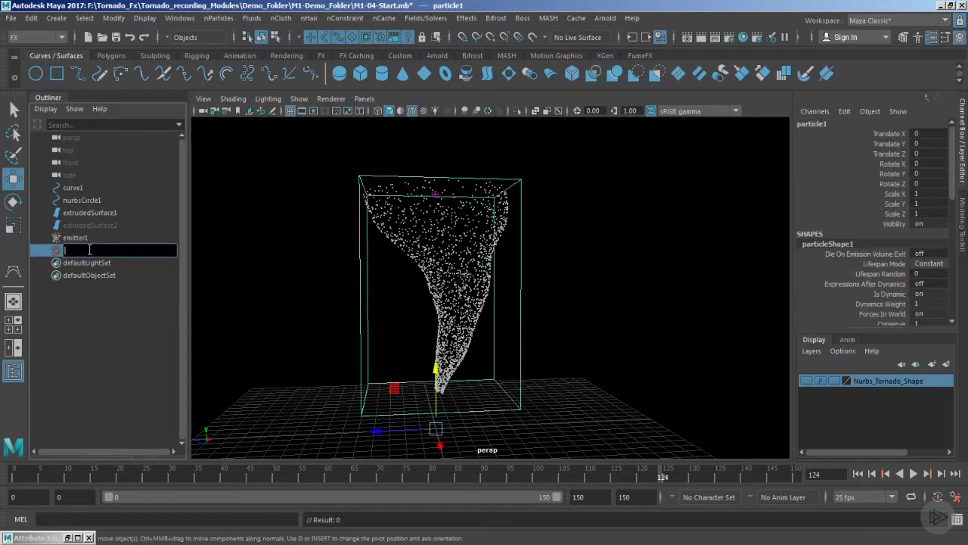
{"action": "type", "text": "First_particles"}
{"action": "key", "text": "Return"}
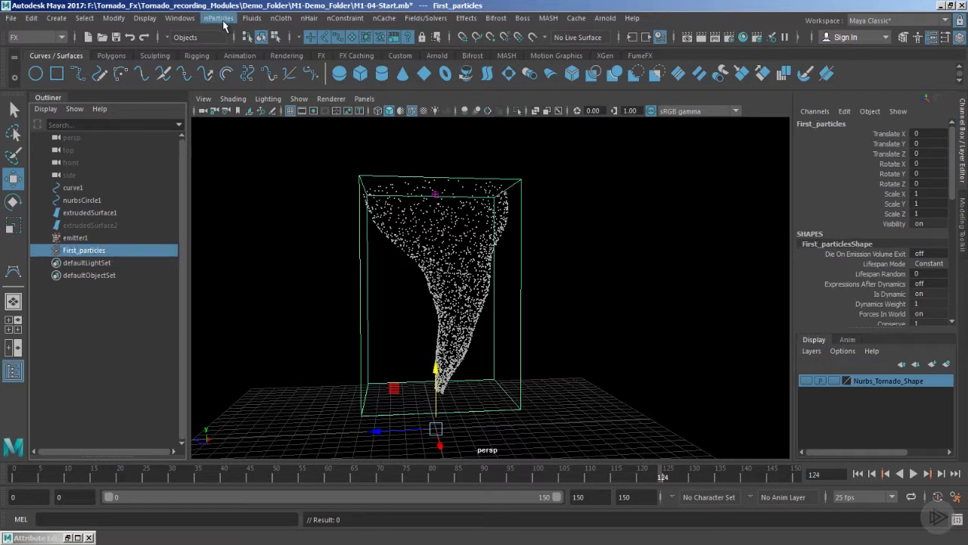
Step: Create a legacy Emit from Object emitter on First_particles with a rate of 22 particles/sec, and return to the start frame
{"action": "left_click", "coordinate": [218, 18]}
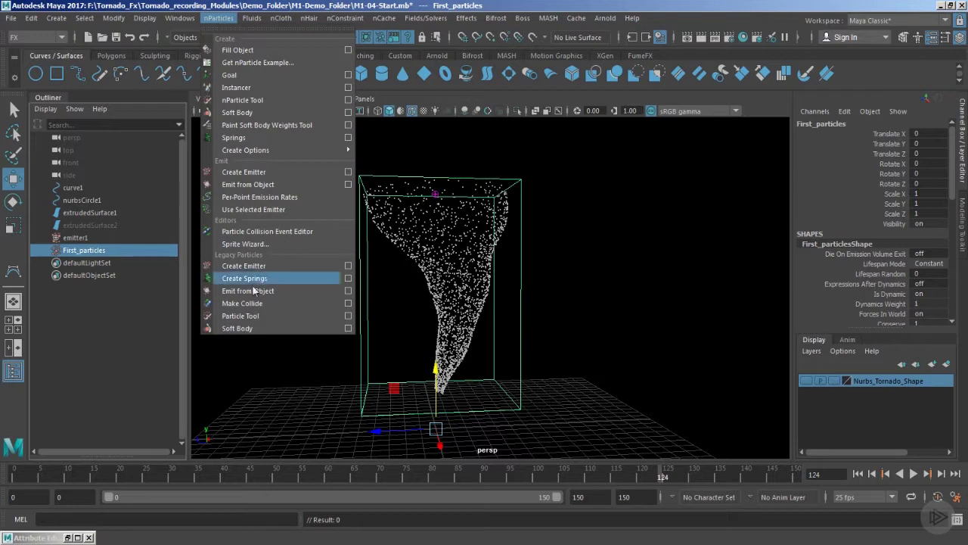
{"action": "left_click", "coordinate": [349, 291]}
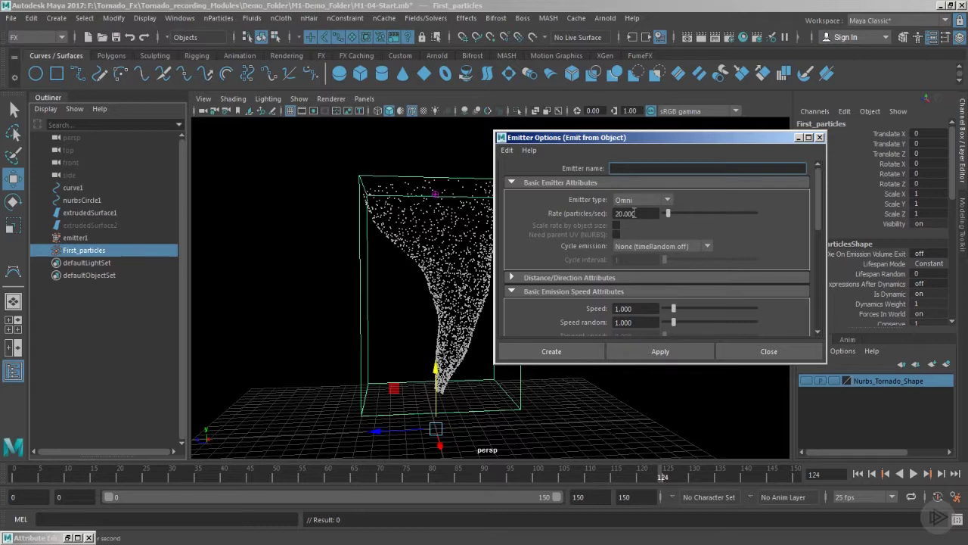
{"action": "double_click", "coordinate": [643, 214]}
{"action": "type", "text": "22"}
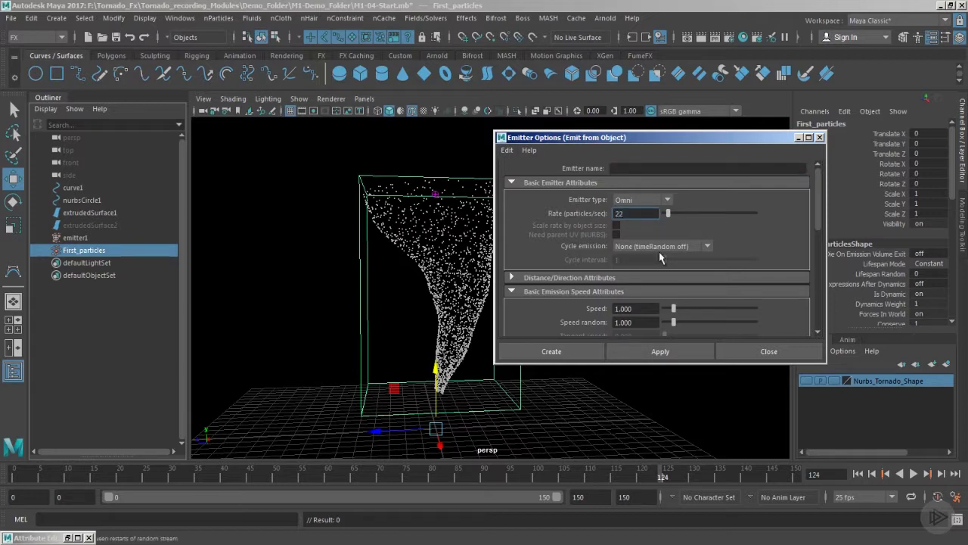
{"action": "scroll", "coordinate": [547, 260], "scroll_direction": "down", "scroll_amount": 2}
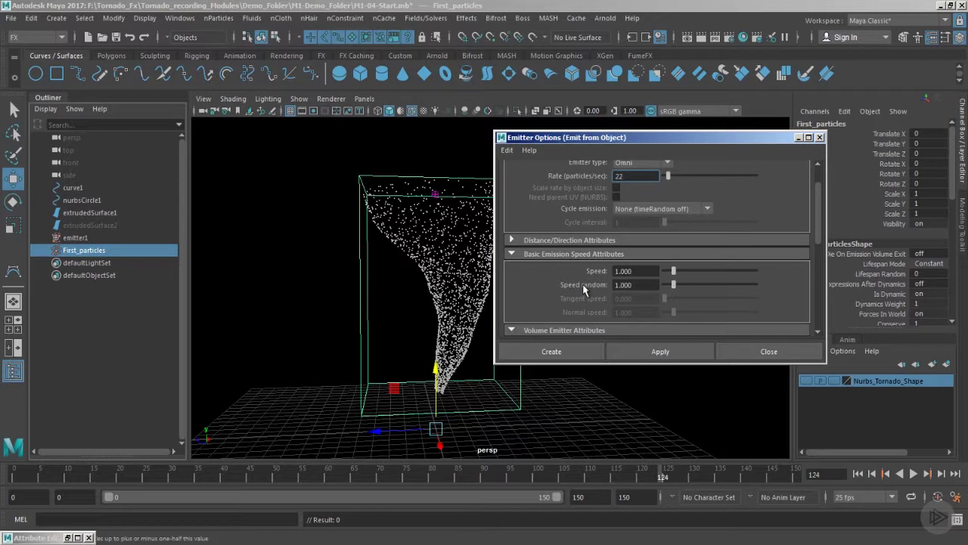
{"action": "left_click", "coordinate": [557, 357]}
{"action": "left_click", "coordinate": [858, 474]}
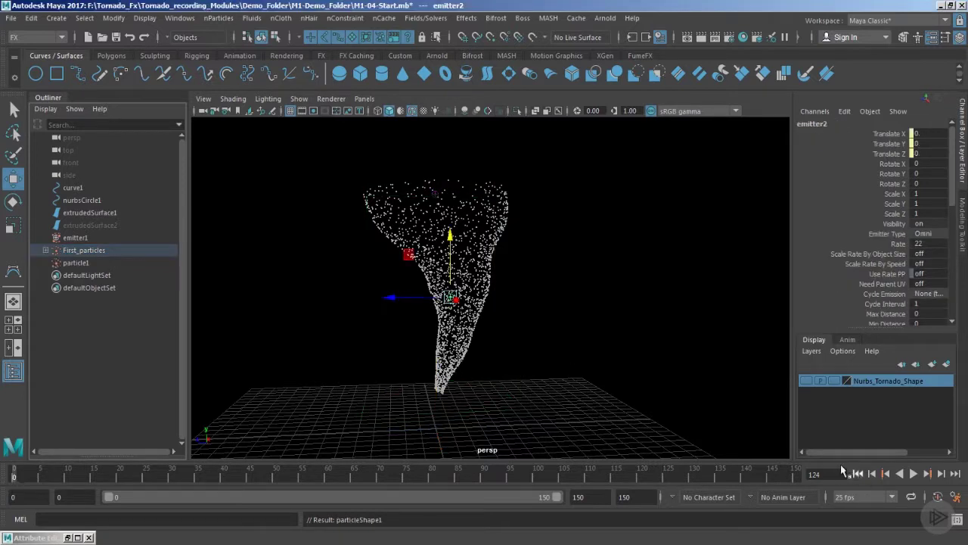
{"action": "left_click", "coordinate": [662, 332]}
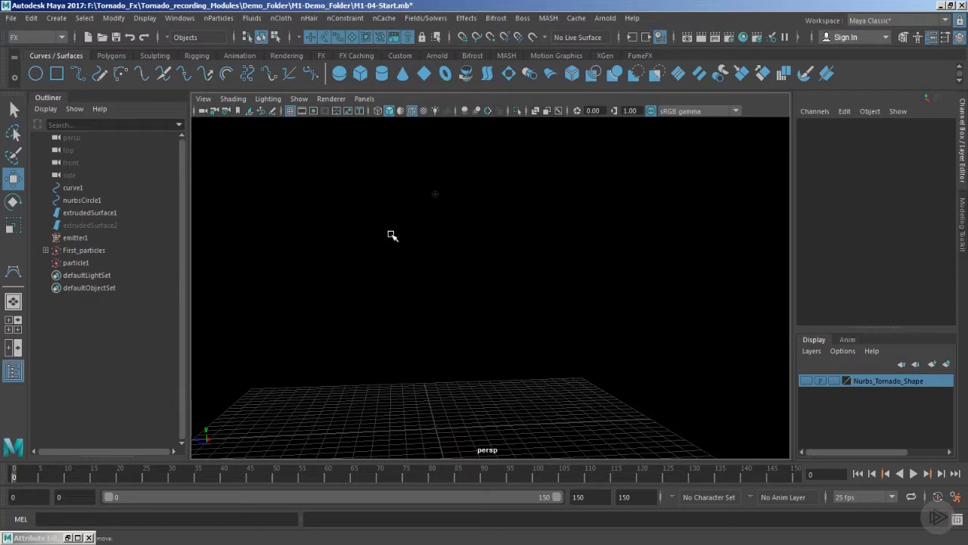
Step: Try hiding First_particles while playing the simulation, and restore its visibility at the start frame
{"action": "left_click", "coordinate": [76, 247]}
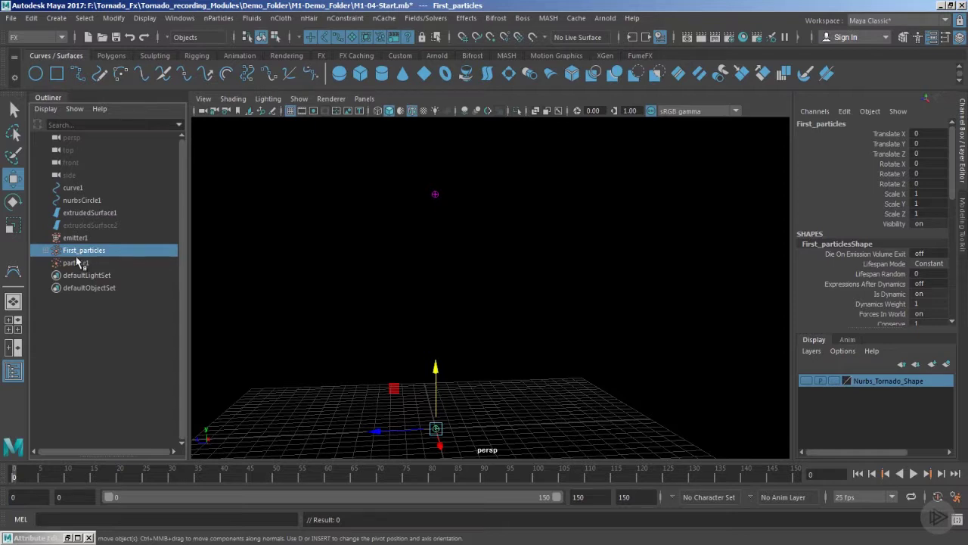
{"action": "key", "text": "ctrl+h"}
{"action": "left_click", "coordinate": [913, 474]}
{"action": "key", "text": "Escape"}
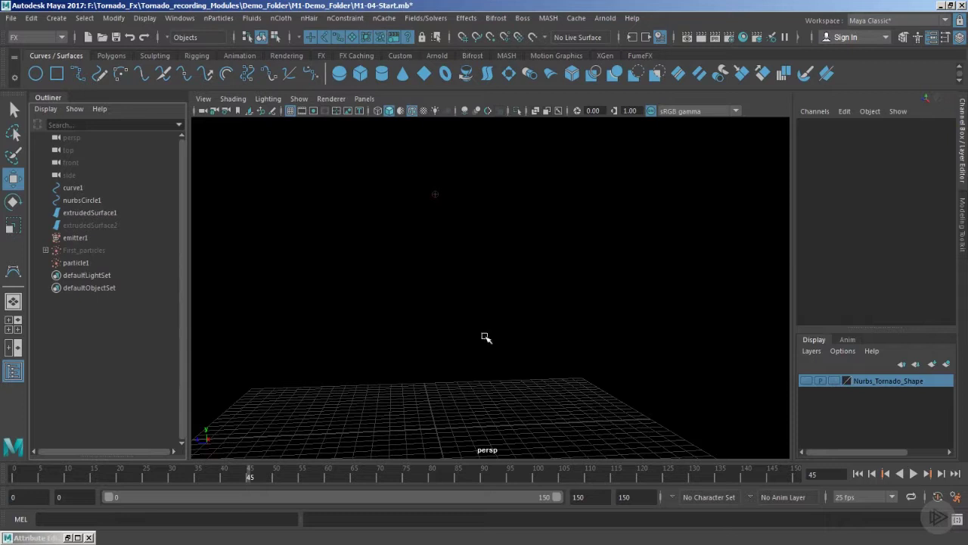
{"action": "left_click", "coordinate": [858, 473]}
{"action": "key", "text": "ctrl+shift+h"}
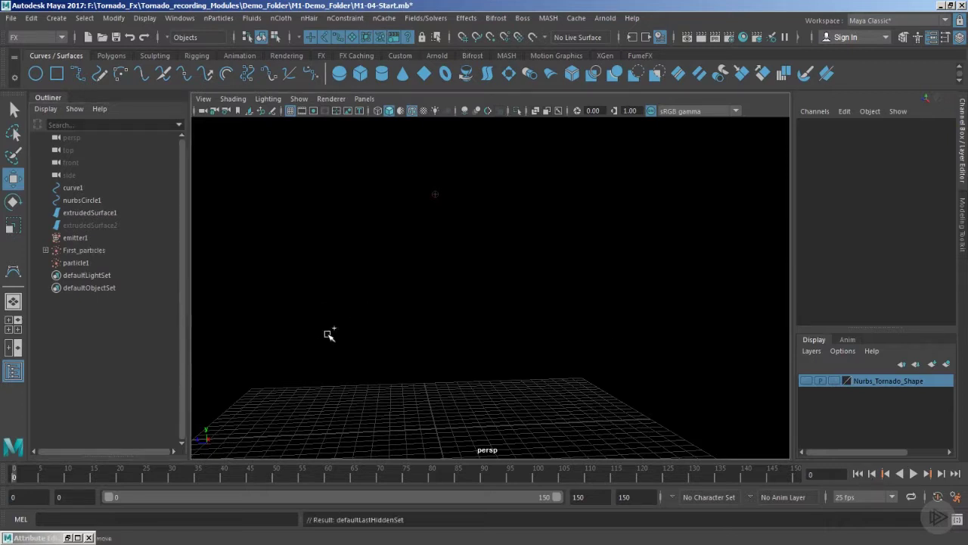
Step: Add a per-object opacity attribute to First_particles
{"action": "left_click", "coordinate": [106, 250]}
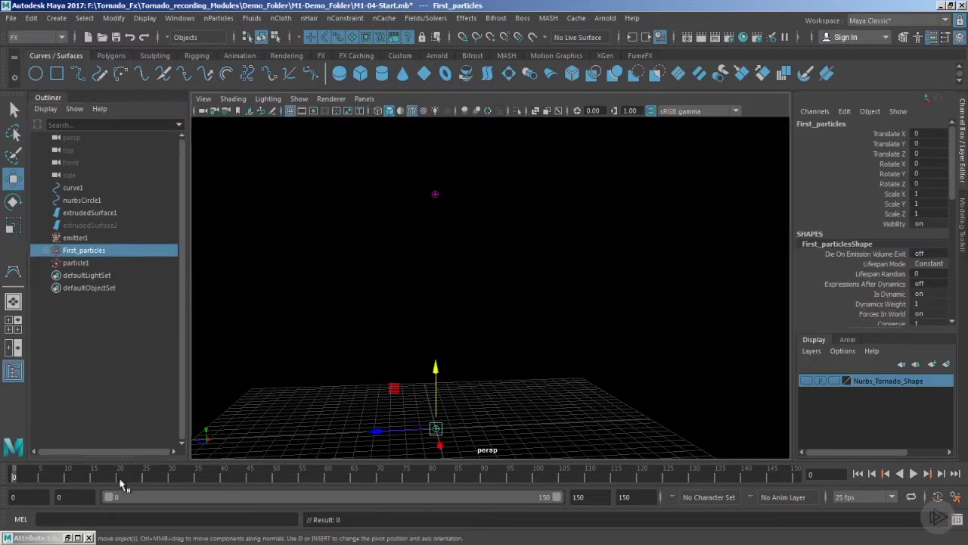
{"action": "left_click", "coordinate": [67, 538]}
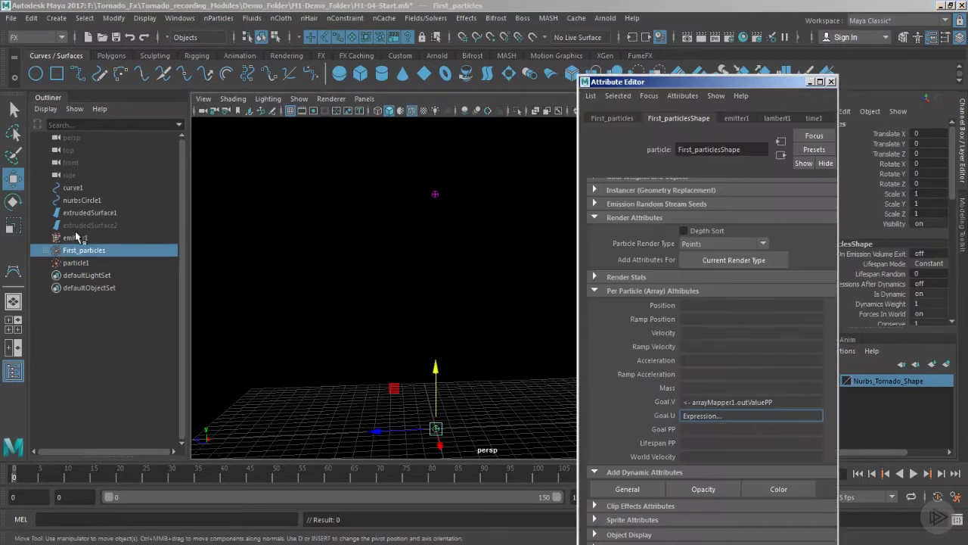
{"action": "left_click_drag", "start_coordinate": [755, 86], "coordinate": [662, 60]}
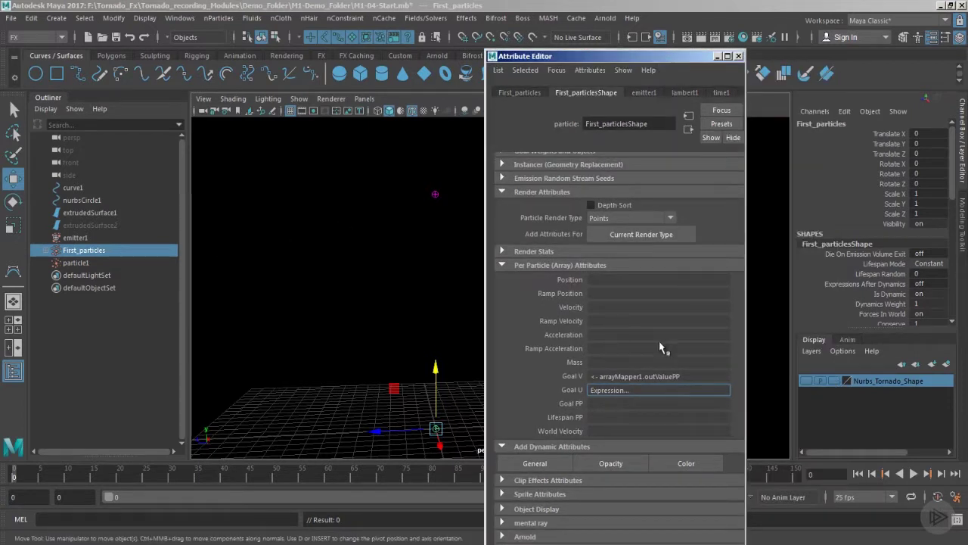
{"action": "scroll", "coordinate": [627, 344], "scroll_direction": "up", "scroll_amount": 5}
{"action": "scroll", "coordinate": [628, 344], "scroll_direction": "down", "scroll_amount": 5}
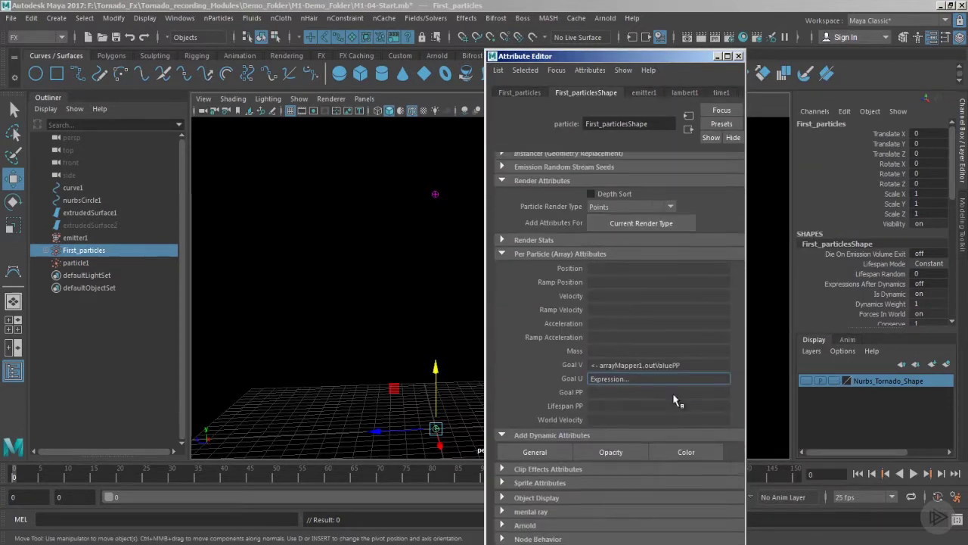
{"action": "left_click", "coordinate": [611, 452]}
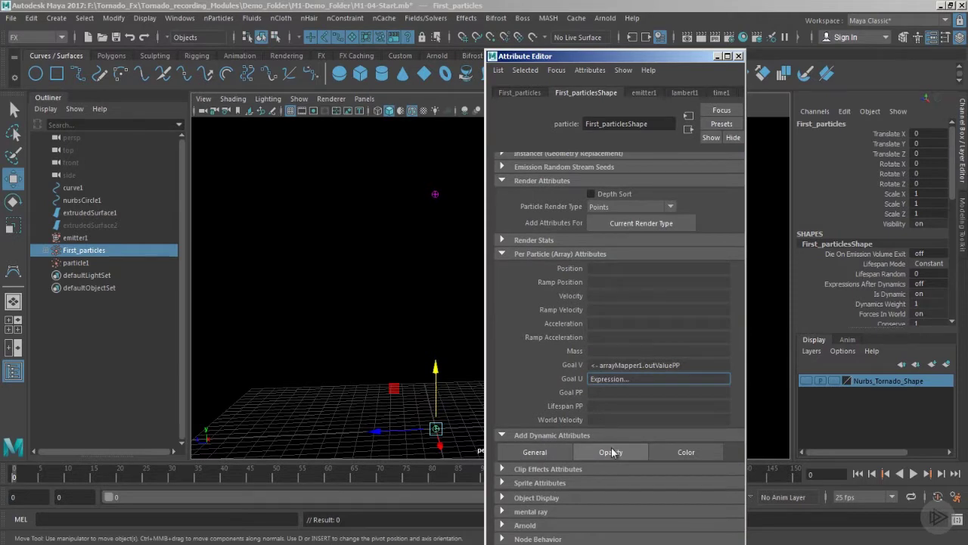
{"action": "left_click", "coordinate": [352, 214]}
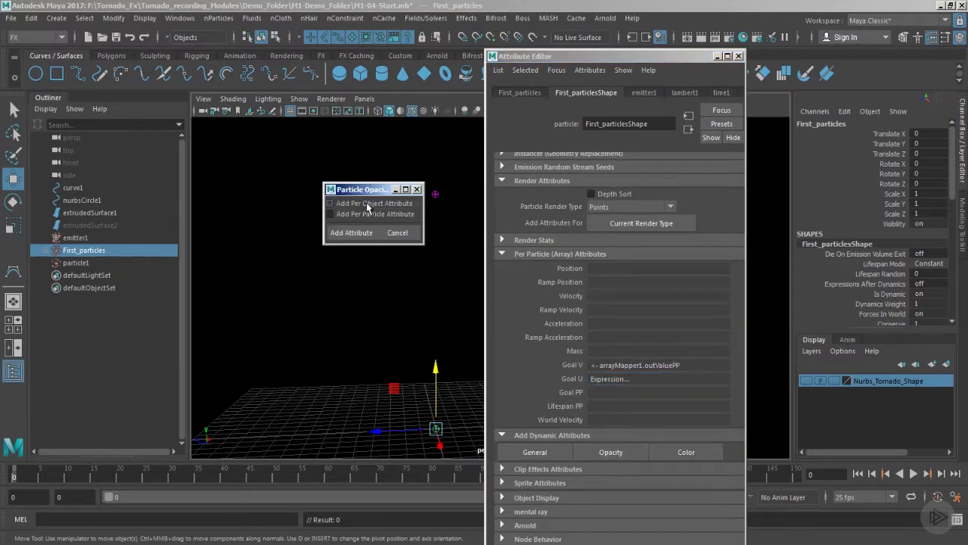
{"action": "left_click", "coordinate": [351, 232]}
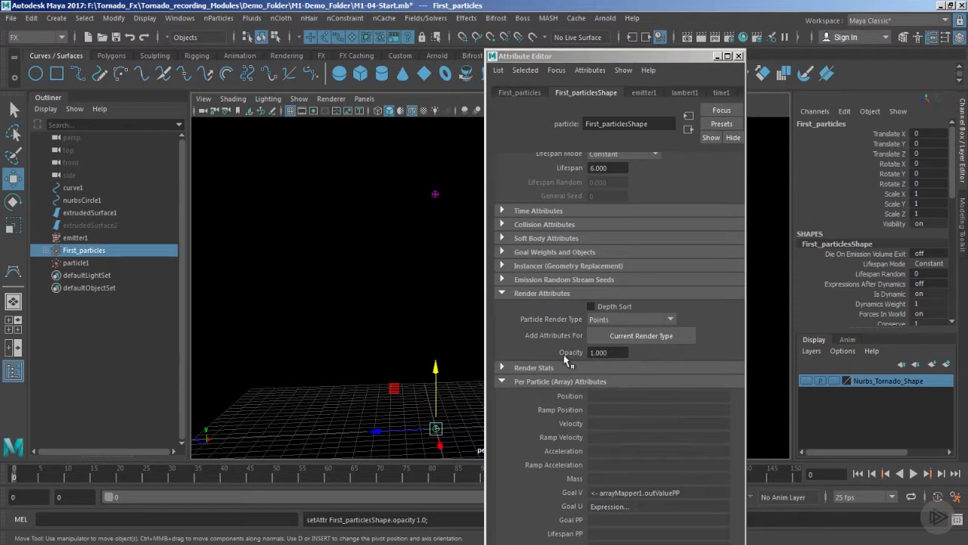
Step: Set the opacity of First_particles to 0 and close its attribute settings
{"action": "left_click", "coordinate": [615, 352]}
{"action": "type", "text": "0"}
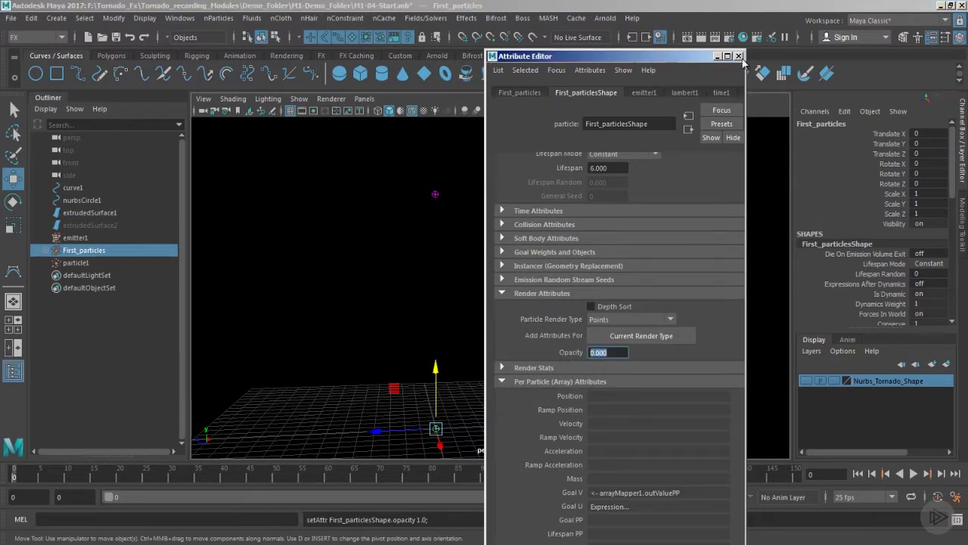
{"action": "left_click", "coordinate": [738, 56]}
{"action": "left_click", "coordinate": [640, 252]}
Step: Play the simulation to examine the particles emitted from First_particles around the tornado
{"action": "left_click", "coordinate": [913, 473]}
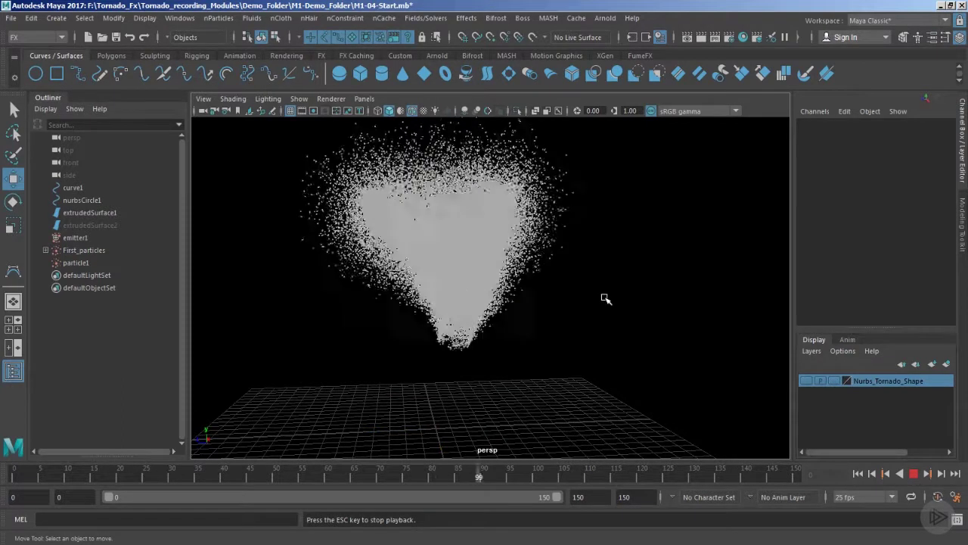
{"action": "key", "text": "Escape"}
{"action": "left_click_drag", "start_coordinate": [612, 300], "coordinate": [640, 261], "text": "alt"}
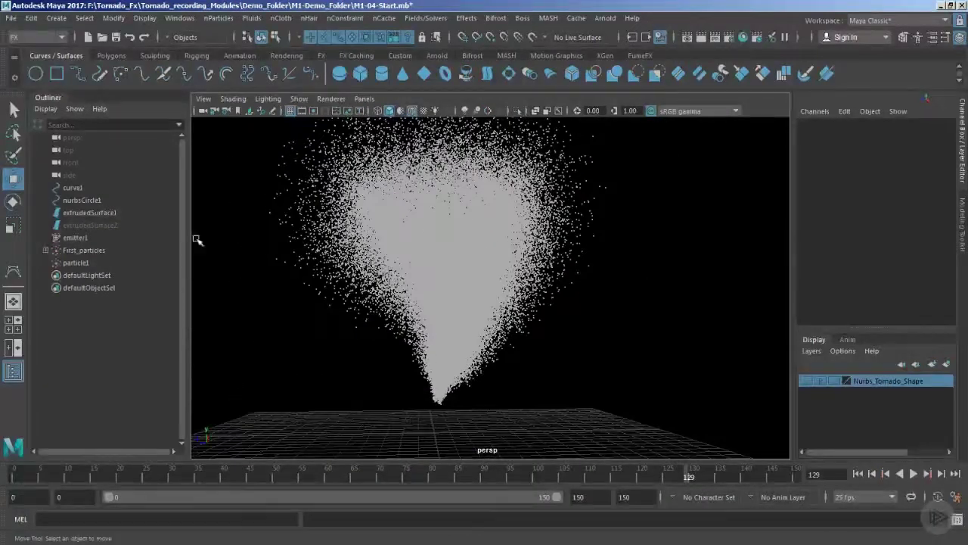
{"action": "left_click_drag", "start_coordinate": [540, 253], "coordinate": [553, 249], "text": "alt"}
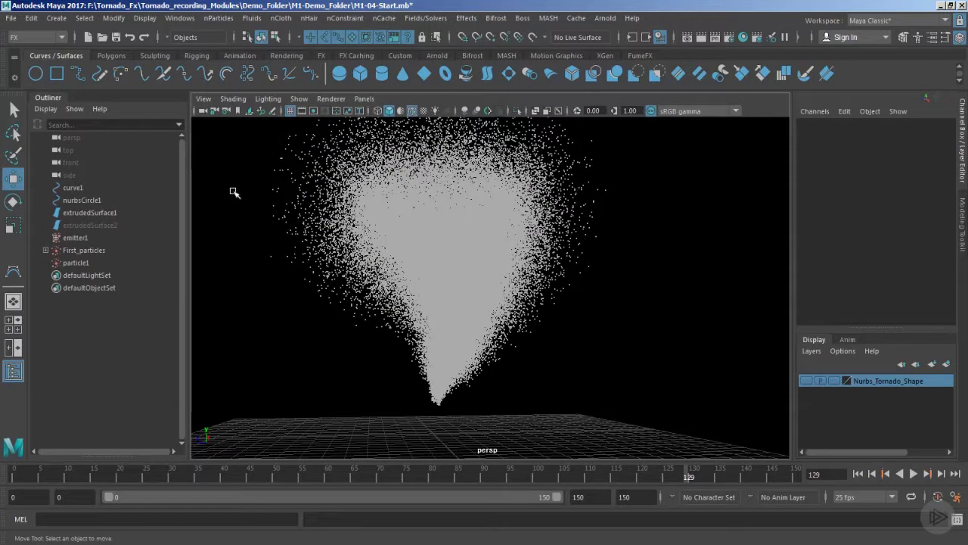
Step: Open the attributes of the newly emitted particle object and rename it as Second_particles
{"action": "left_click", "coordinate": [512, 221]}
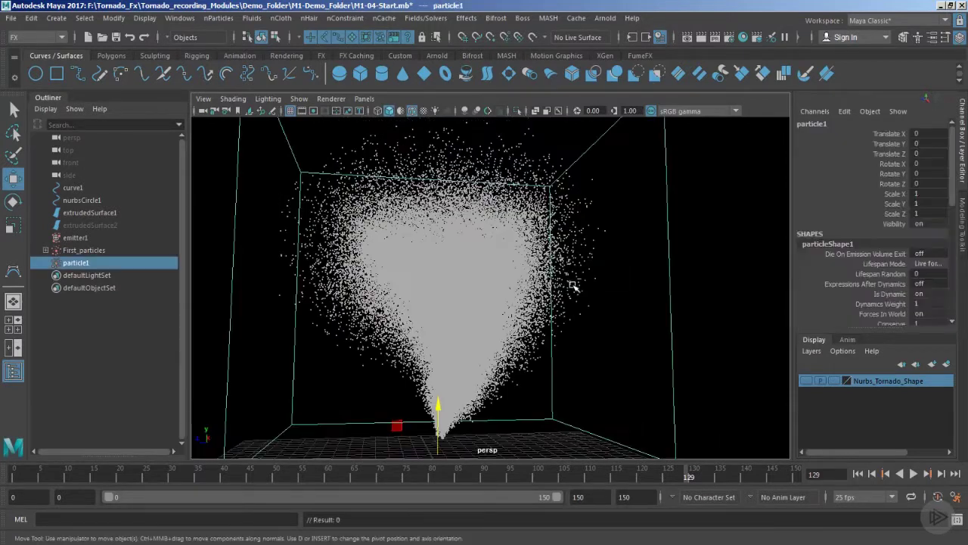
{"action": "key", "text": "ctrl+a"}
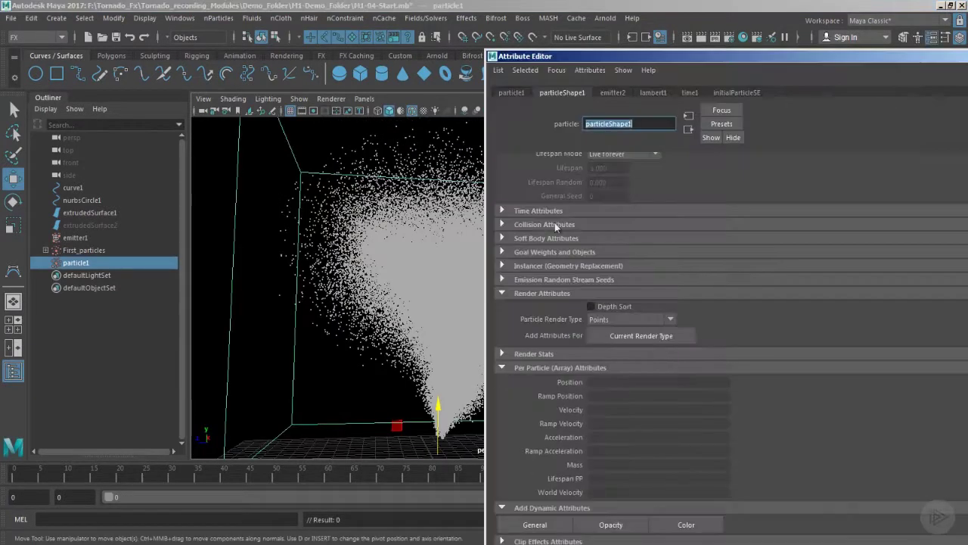
{"action": "double_click", "coordinate": [84, 261]}
{"action": "key", "text": "BackSpace"}
{"action": "type", "text": "Secon"}
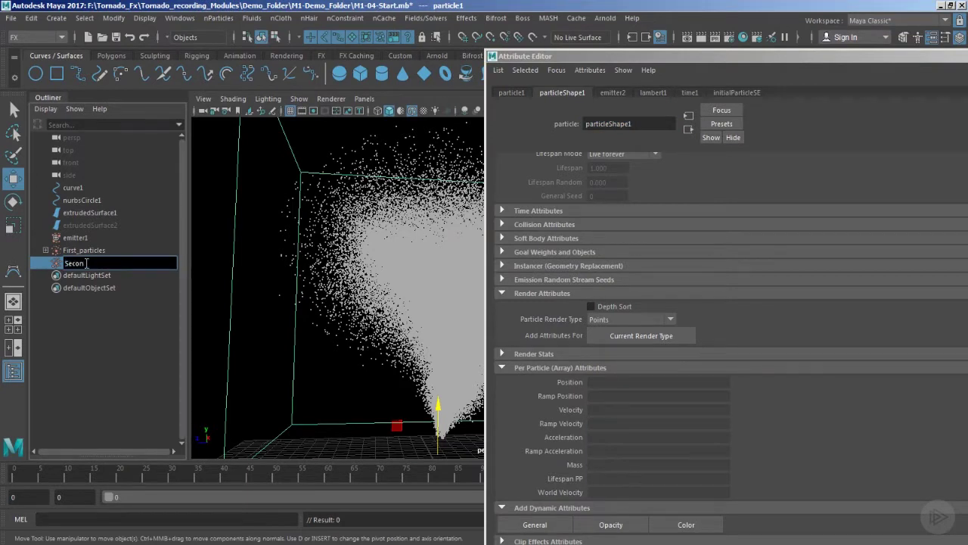
{"action": "type", "text": "d_particles"}
{"action": "key", "text": "Return"}
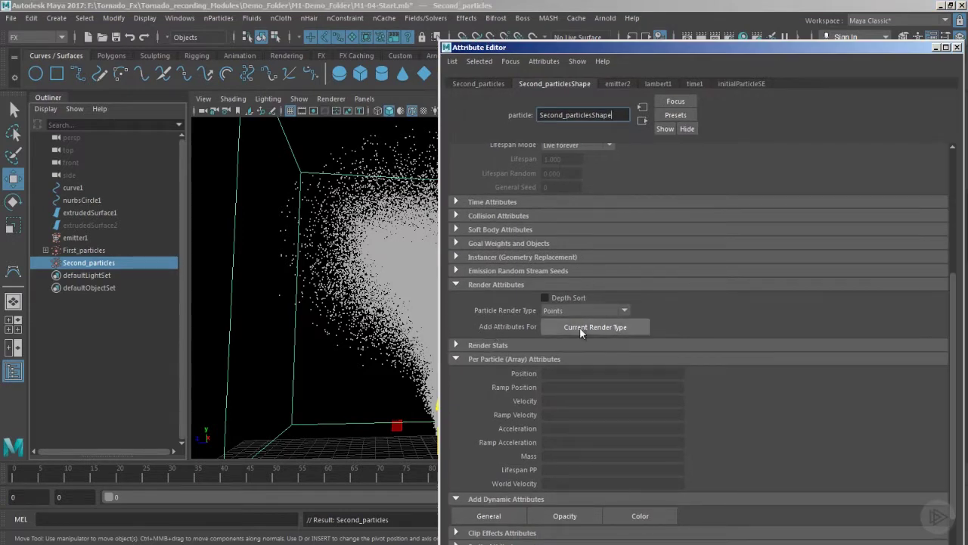
Step: Add the current render type attributes to Second_particles and set its point size to 1
{"action": "left_click", "coordinate": [566, 326]}
{"action": "left_click_drag", "start_coordinate": [592, 373], "coordinate": [567, 374]}
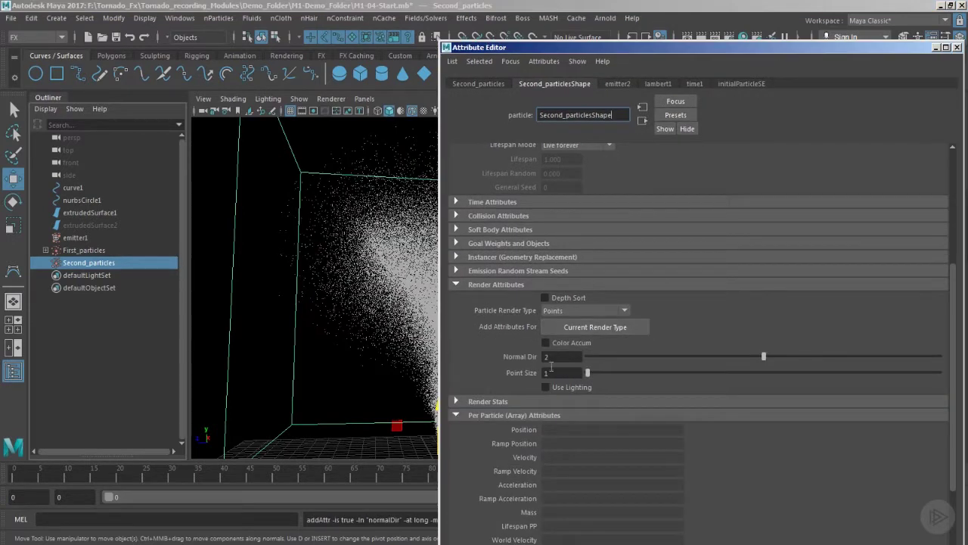
{"action": "left_click_drag", "start_coordinate": [382, 346], "coordinate": [626, 361], "text": "alt"}
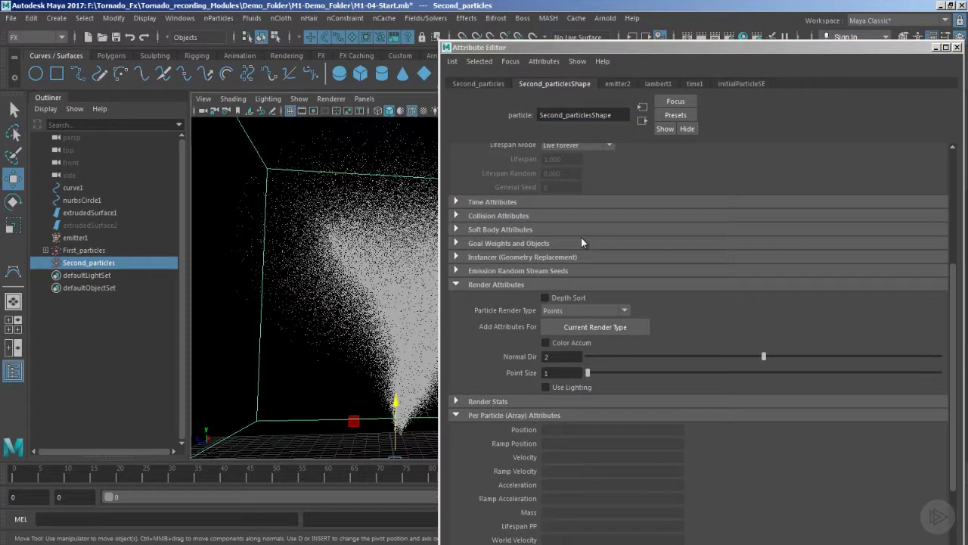
{"action": "scroll", "coordinate": [582, 242], "scroll_direction": "up", "scroll_amount": 5}
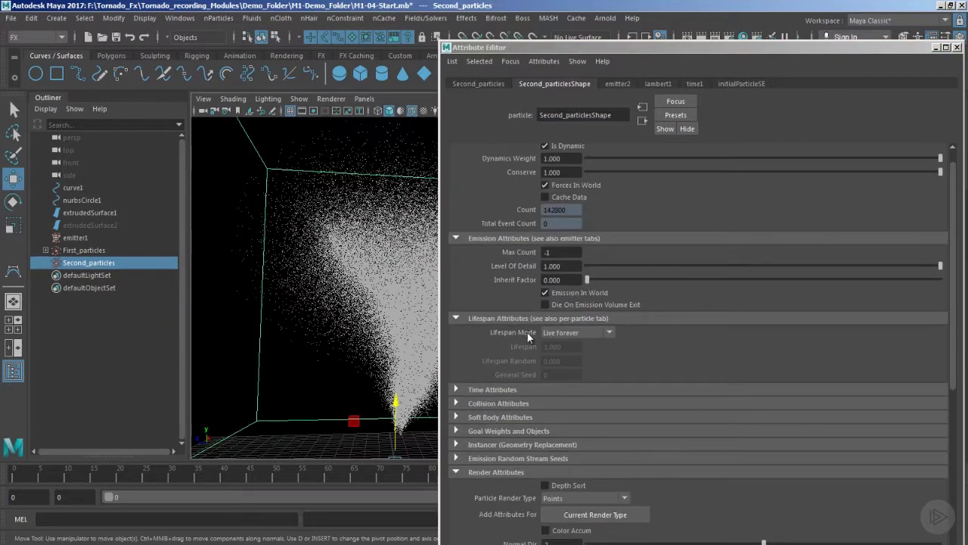
Step: Set the Second_particles lifespan mode to Random range, with a lifespan of 0.25 and a lifespan random of 0.125
{"action": "left_click", "coordinate": [552, 333]}
{"action": "left_click", "coordinate": [572, 368]}
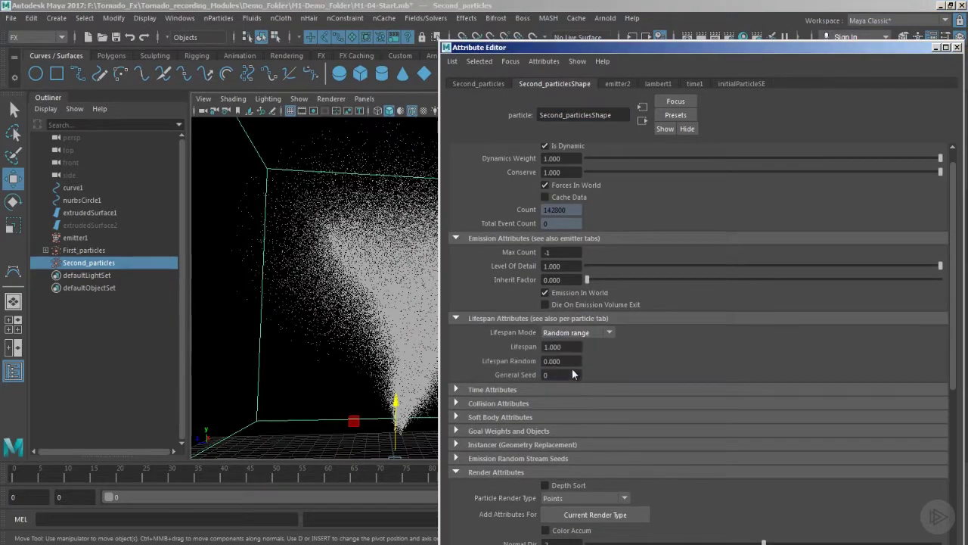
{"action": "left_click_drag", "start_coordinate": [367, 278], "coordinate": [422, 289], "text": "alt"}
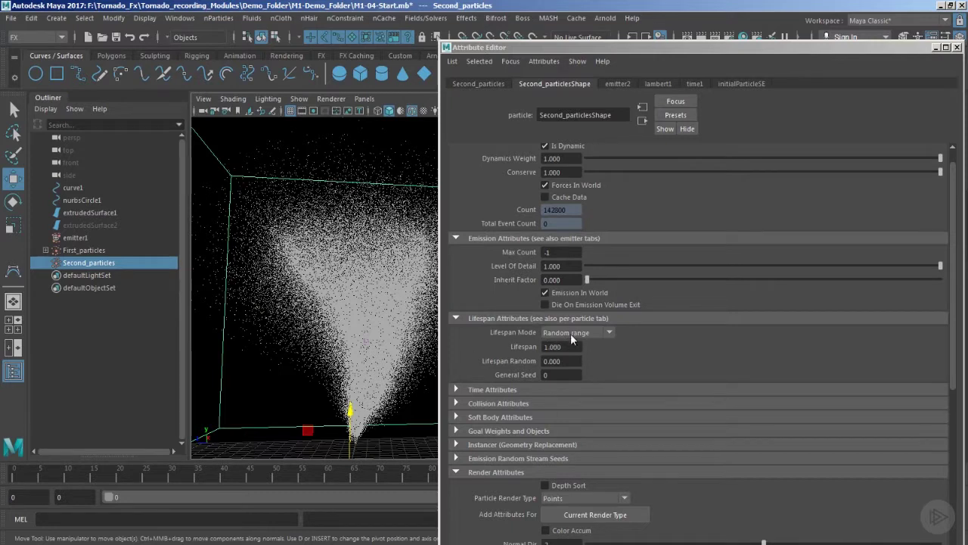
{"action": "double_click", "coordinate": [550, 347]}
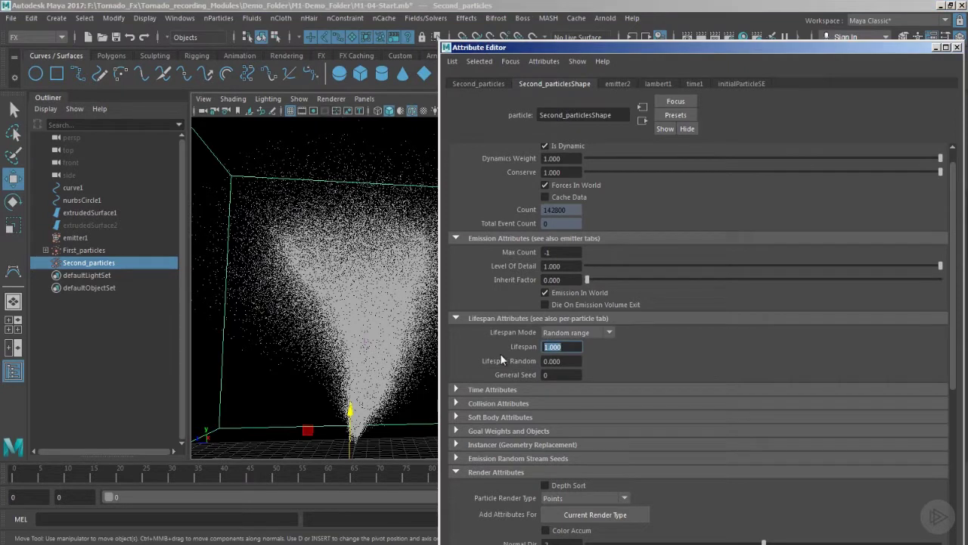
{"action": "type", "text": ".25"}
{"action": "key", "text": "Return"}
{"action": "key", "text": "Tab"}
{"action": "type", "text": ".125"}
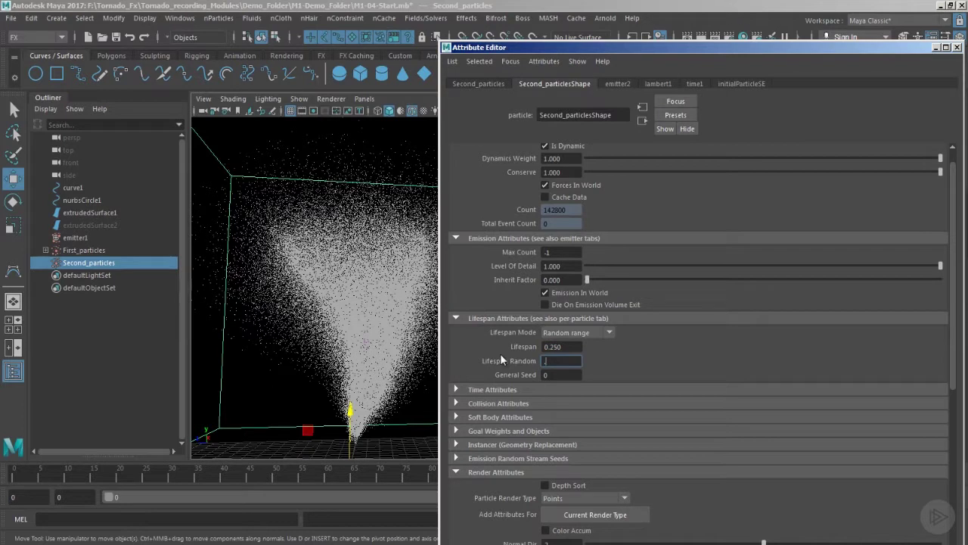
{"action": "key", "text": "Return"}
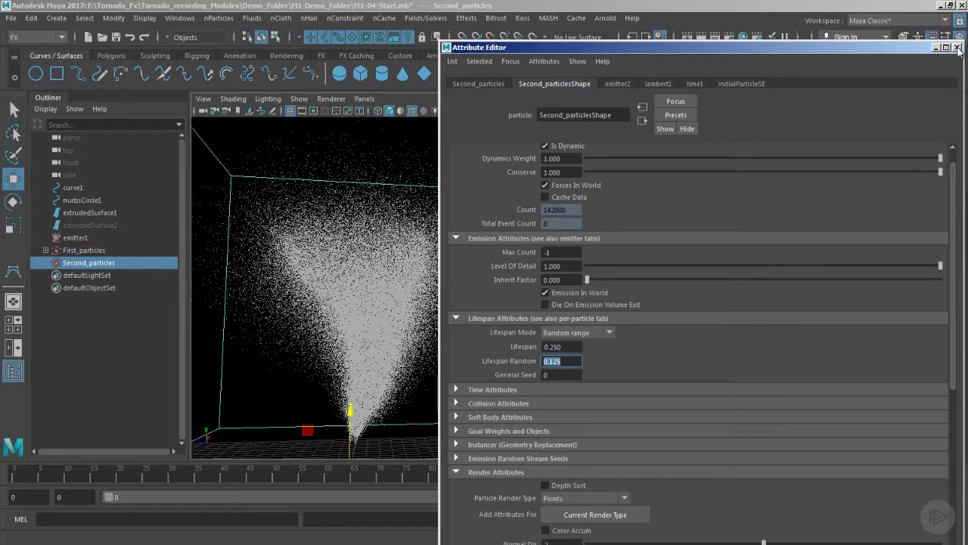
Step: Set the Conserve value of Second_particles to 0.75 and close its attribute settings
{"action": "scroll", "coordinate": [511, 312], "scroll_direction": "up", "scroll_amount": 1}
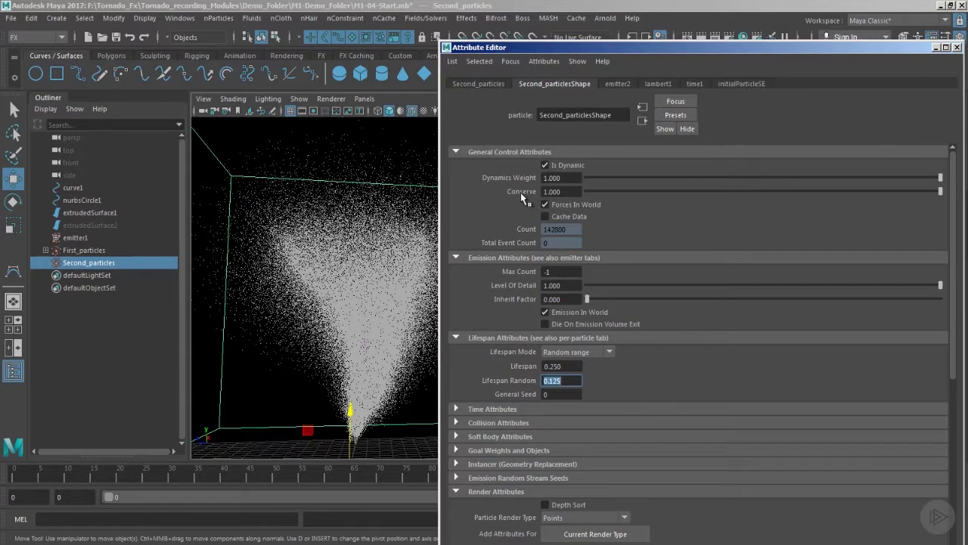
{"action": "left_click", "coordinate": [561, 193]}
{"action": "type", "text": "0.75"}
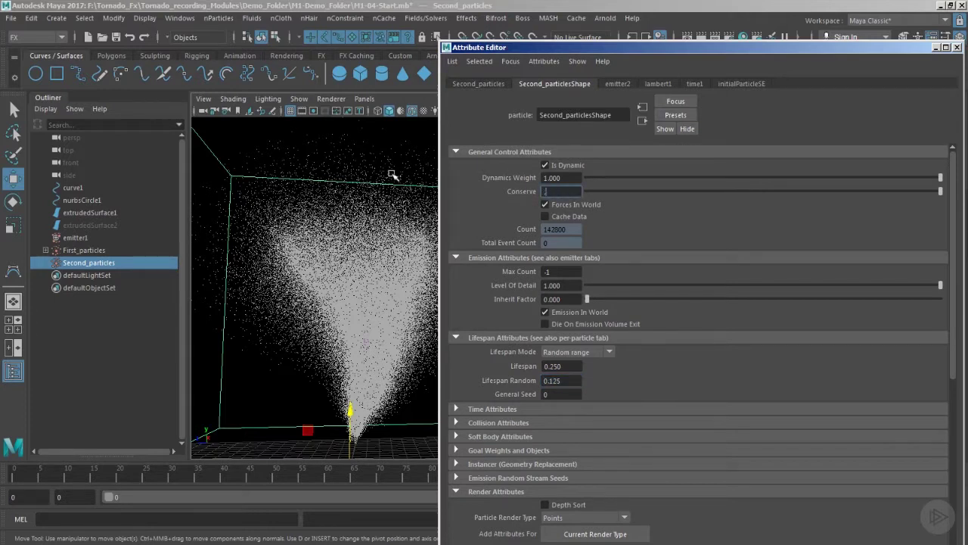
{"action": "key", "text": "Return"}
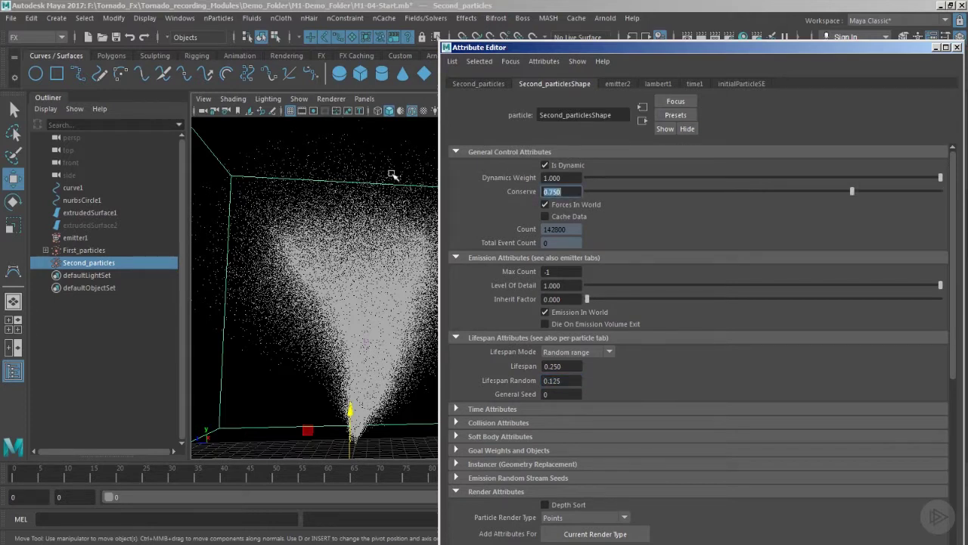
{"action": "left_click", "coordinate": [956, 47]}
Step: Clear the selection and play the simulation from the first frame to check how Second_particles follow the tornado
{"action": "left_click", "coordinate": [857, 474]}
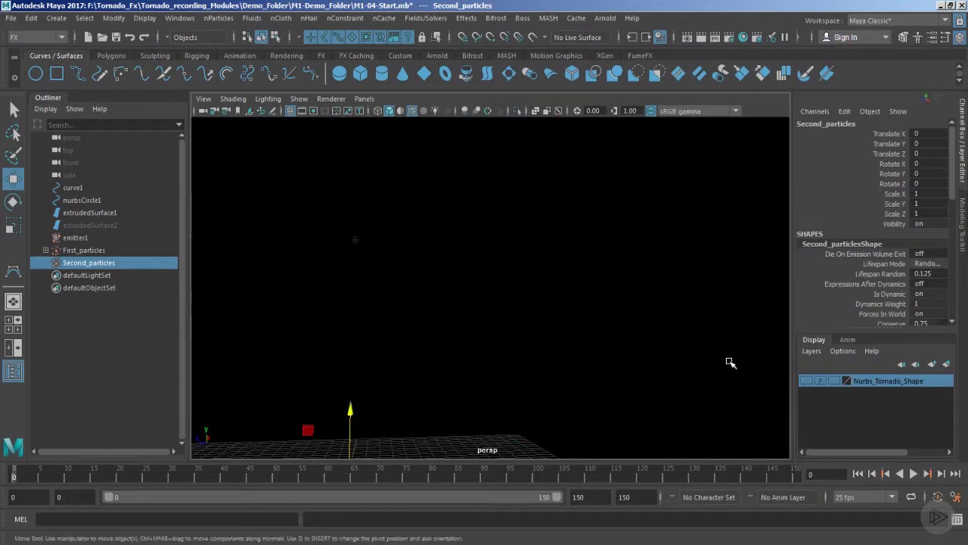
{"action": "left_click", "coordinate": [732, 369]}
{"action": "left_click", "coordinate": [913, 473]}
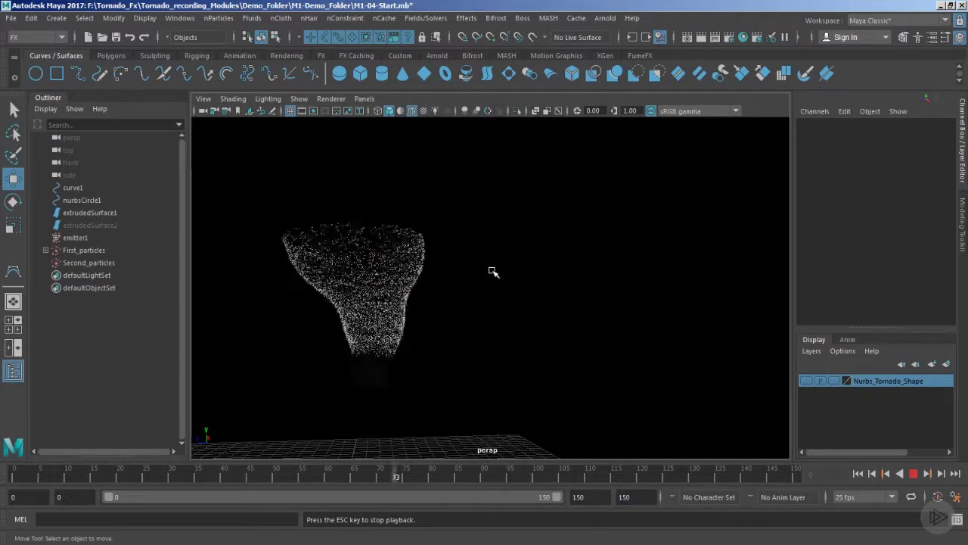
{"action": "key", "text": "Escape"}
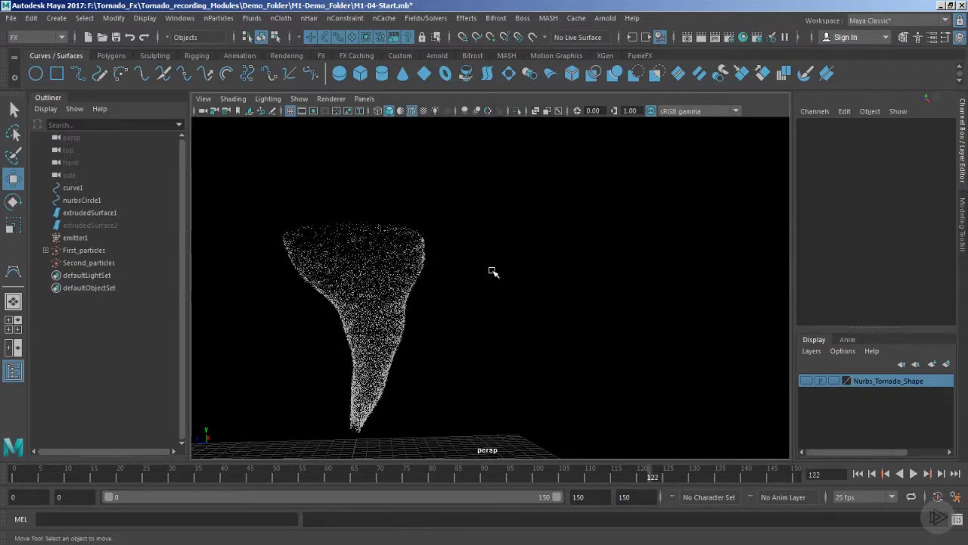
Step: Replay the simulation several times and examine the tornado's particle shape from different angles
{"action": "left_click_drag", "start_coordinate": [456, 303], "coordinate": [607, 363], "text": "alt"}
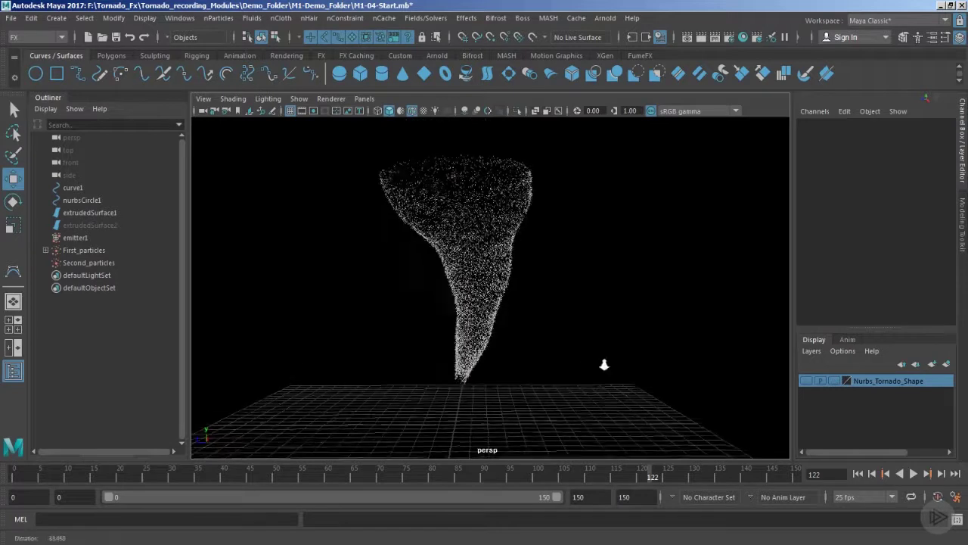
{"action": "left_click", "coordinate": [913, 473]}
{"action": "left_click_drag", "start_coordinate": [620, 371], "coordinate": [594, 373], "text": "alt"}
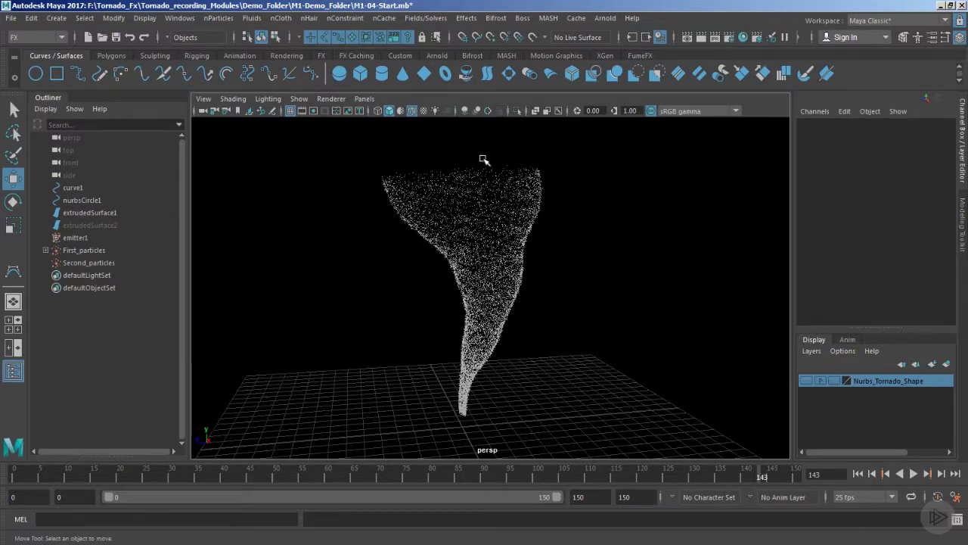
{"action": "left_click_drag", "start_coordinate": [614, 363], "coordinate": [627, 371], "text": "alt"}
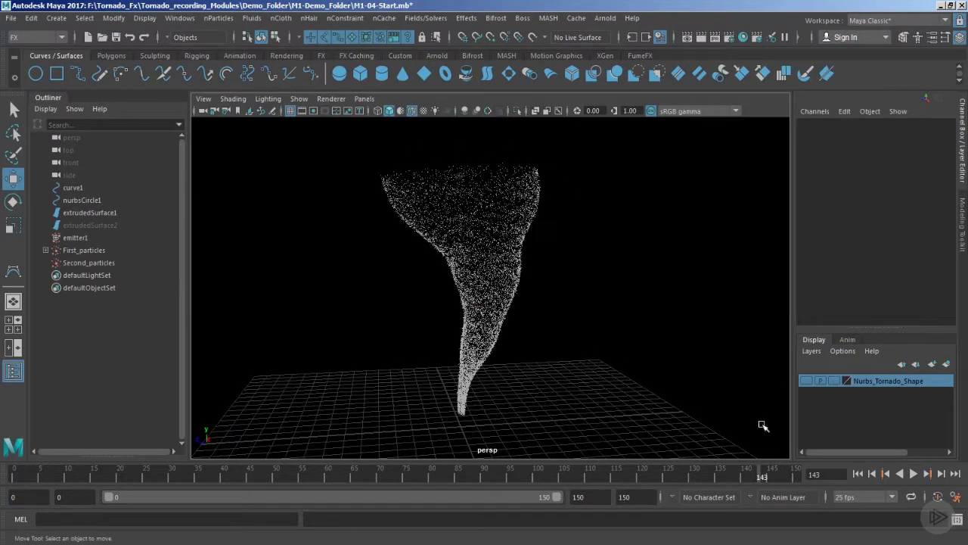
{"action": "left_click", "coordinate": [913, 473]}
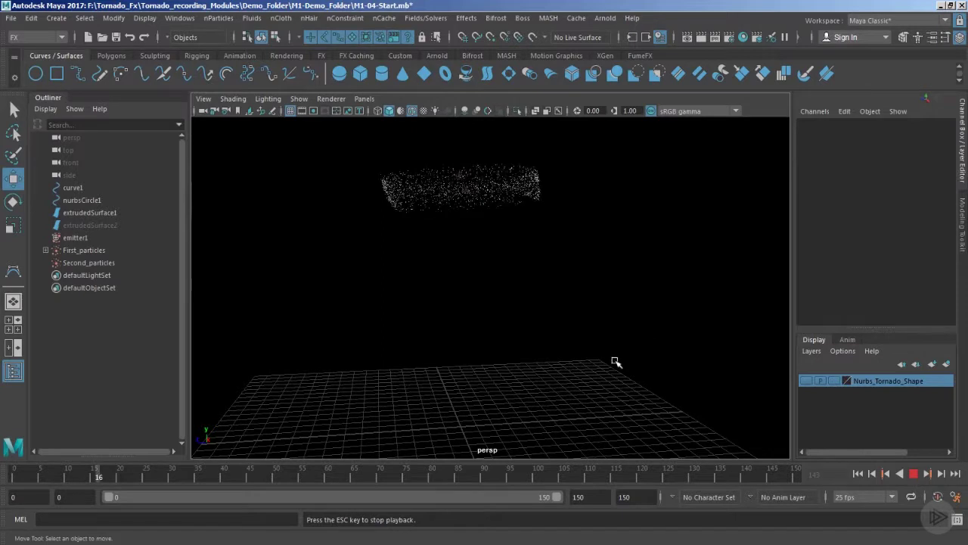
{"action": "left_click_drag", "start_coordinate": [588, 326], "coordinate": [561, 323], "text": "alt"}
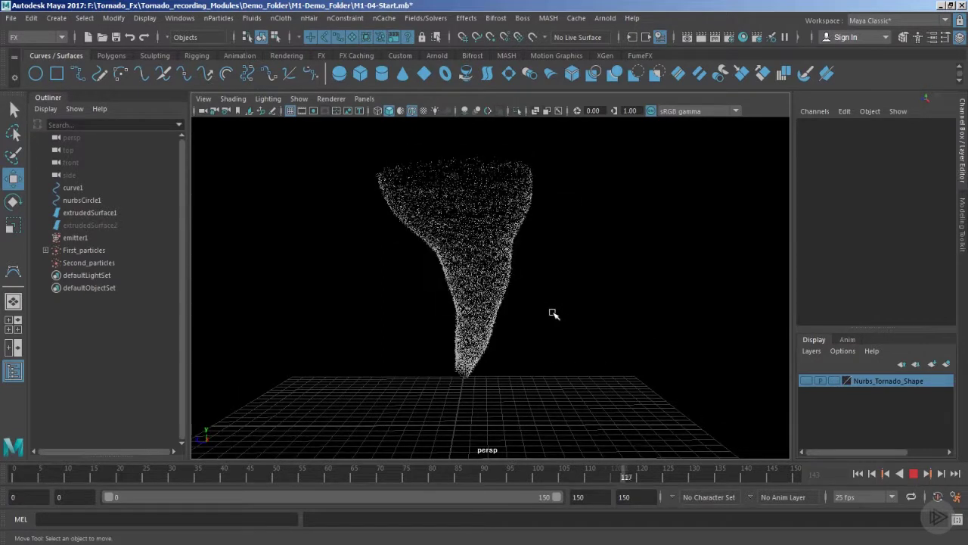
{"action": "key", "text": "Escape"}
{"action": "left_click_drag", "start_coordinate": [534, 274], "coordinate": [529, 363], "text": "alt"}
{"action": "right_click_drag", "start_coordinate": [529, 363], "coordinate": [509, 277], "text": "alt"}
{"action": "left_click", "coordinate": [913, 474]}
{"action": "key", "text": "Escape"}
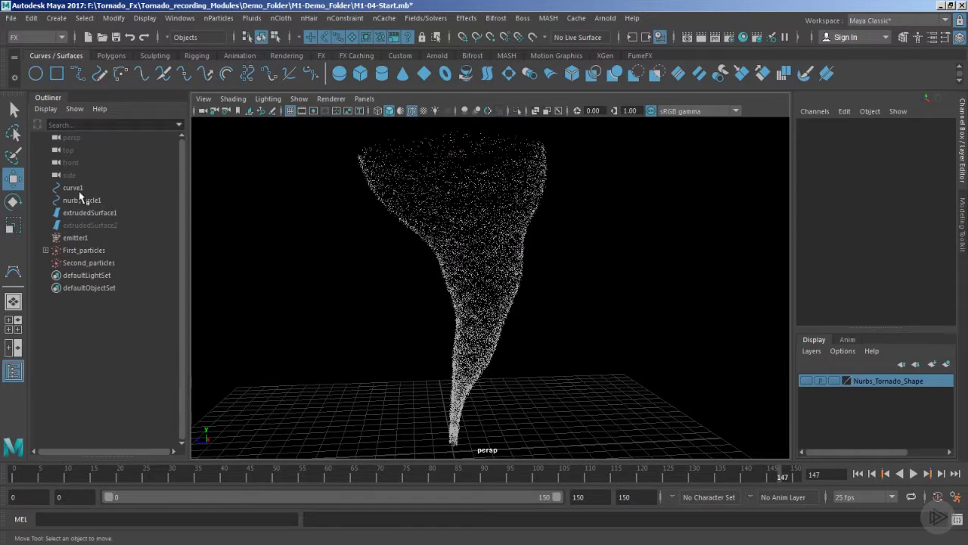
{"action": "left_click_drag", "start_coordinate": [431, 209], "coordinate": [436, 221], "text": "alt"}
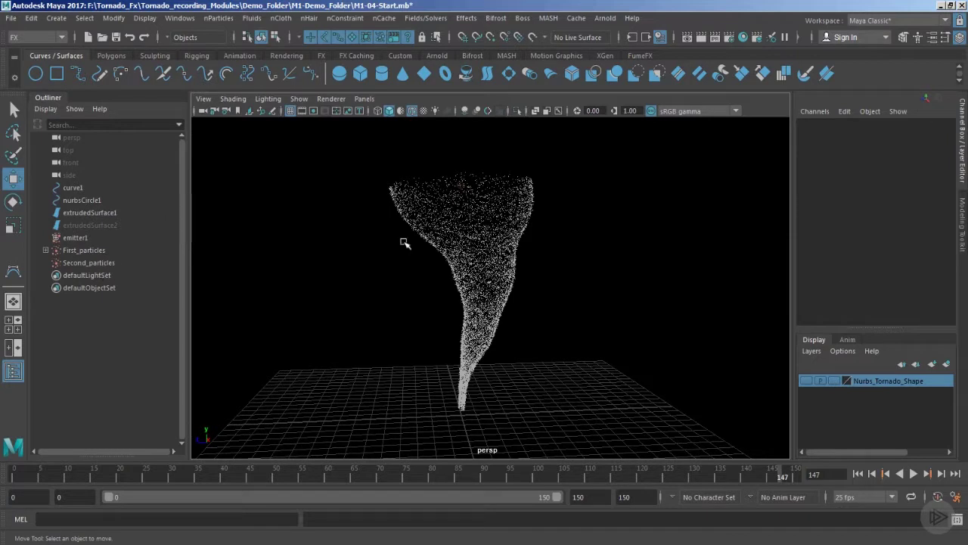
Step: Extend the end of the playback range to frame 200 and play the simulation
{"action": "double_click", "coordinate": [586, 497]}
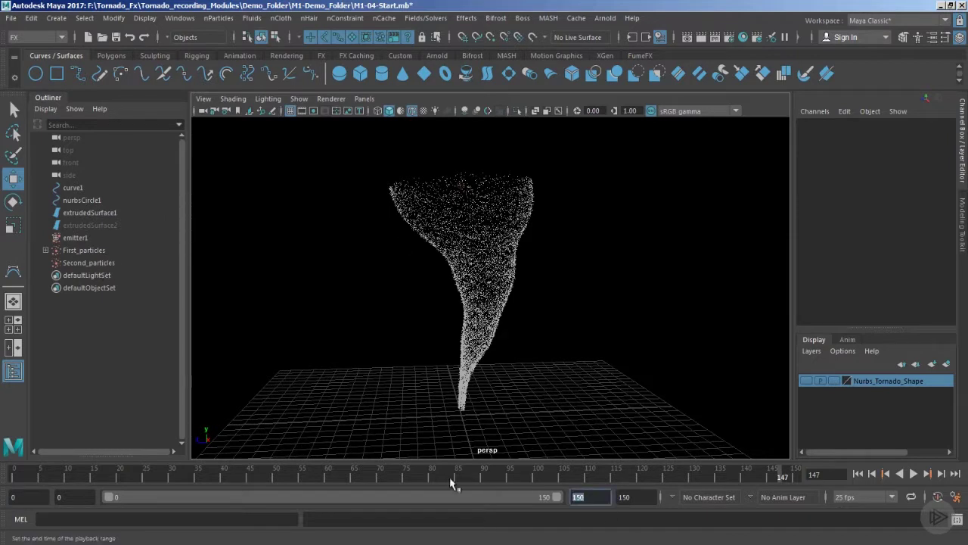
{"action": "type", "text": "200"}
{"action": "key", "text": "Return"}
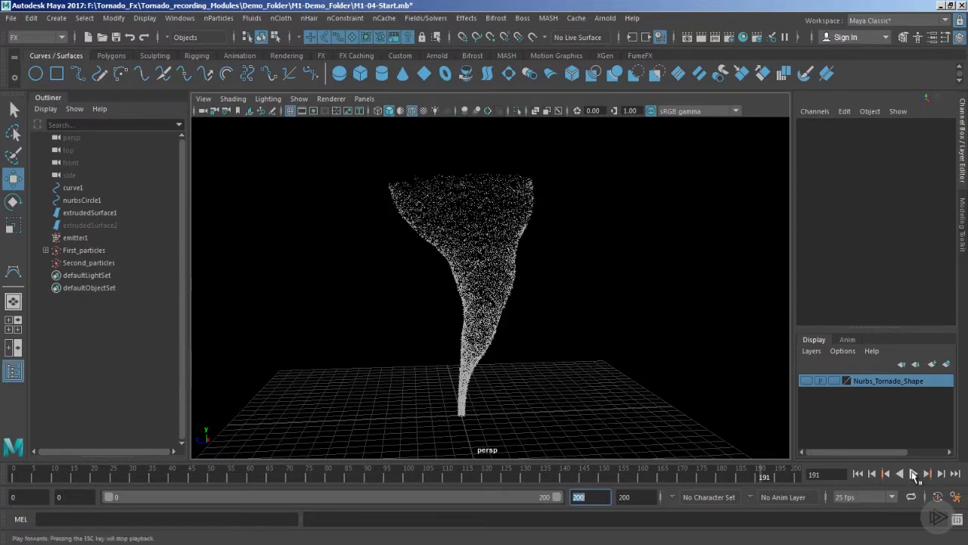
{"action": "left_click_drag", "start_coordinate": [607, 281], "coordinate": [594, 318], "text": "alt"}
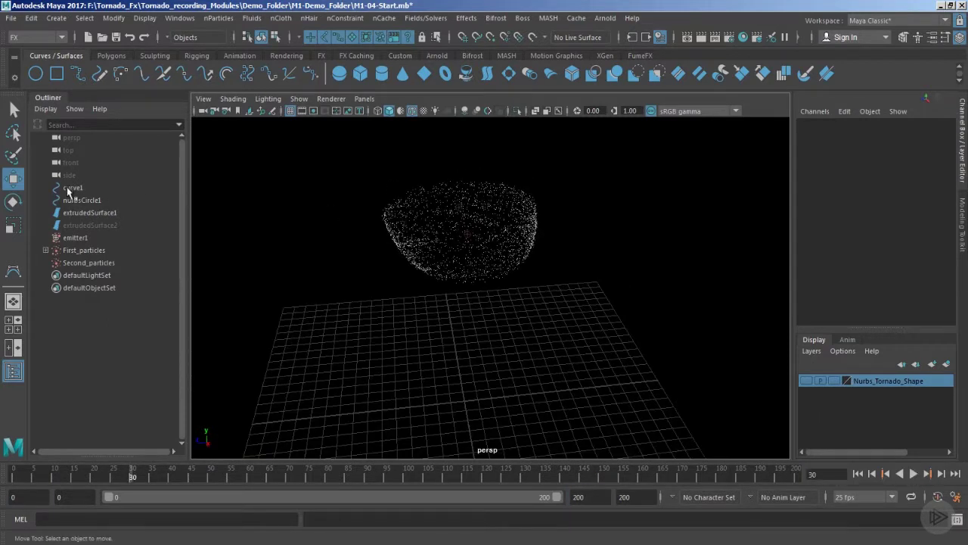
Step: Show the Nurbs_Tornado_Shape layer, remove curve1 from it, and hide the layer again
{"action": "left_click_drag", "start_coordinate": [569, 393], "coordinate": [464, 322], "text": "alt"}
{"action": "left_click", "coordinate": [806, 381]}
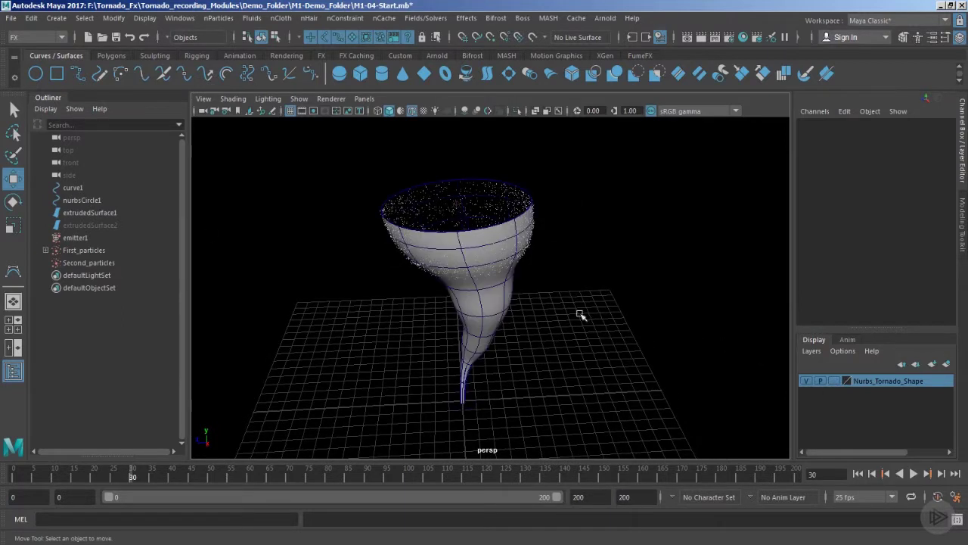
{"action": "left_click", "coordinate": [77, 190]}
{"action": "left_click_drag", "start_coordinate": [254, 257], "coordinate": [365, 282], "text": "alt"}
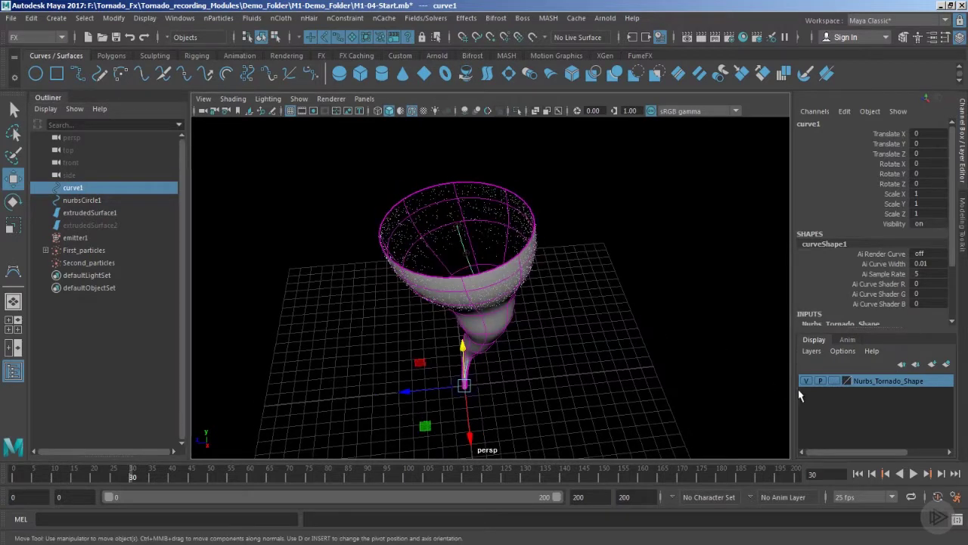
{"action": "right_click", "coordinate": [880, 382]}
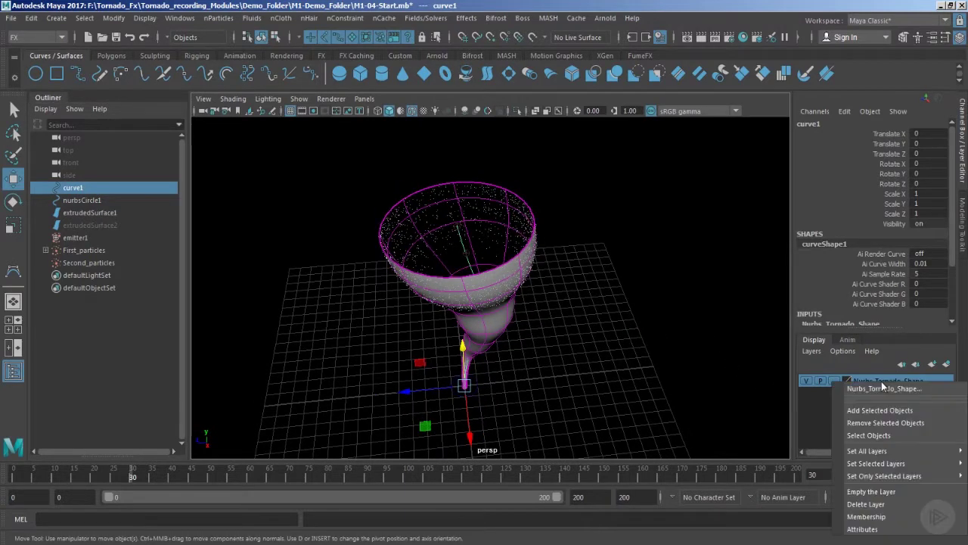
{"action": "left_click", "coordinate": [876, 424]}
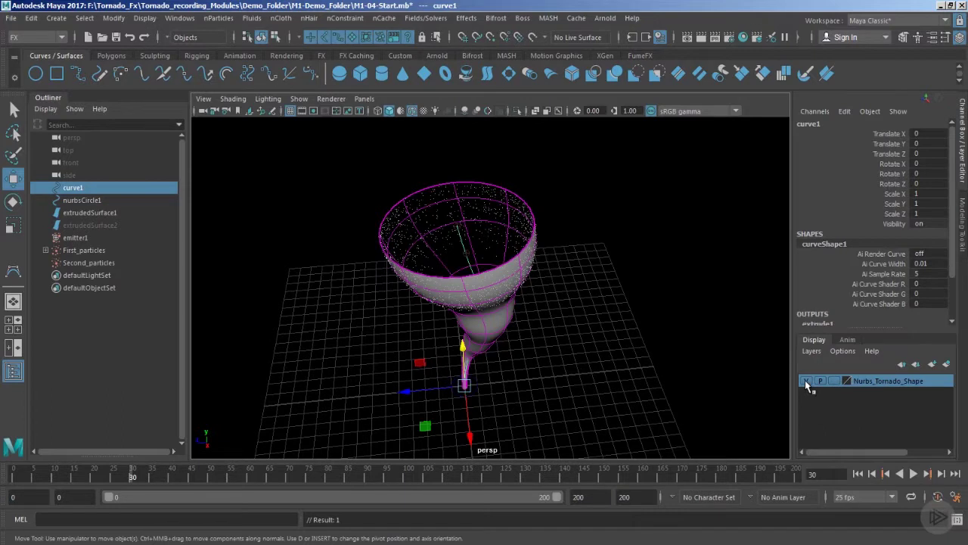
{"action": "left_click", "coordinate": [806, 380]}
Step: Create a Volume Curve field from curve1, the path through the centre of the tornado
{"action": "left_click", "coordinate": [613, 296]}
{"action": "left_click_drag", "start_coordinate": [614, 295], "coordinate": [390, 272], "text": "alt"}
{"action": "left_click_drag", "start_coordinate": [448, 306], "coordinate": [559, 292]}
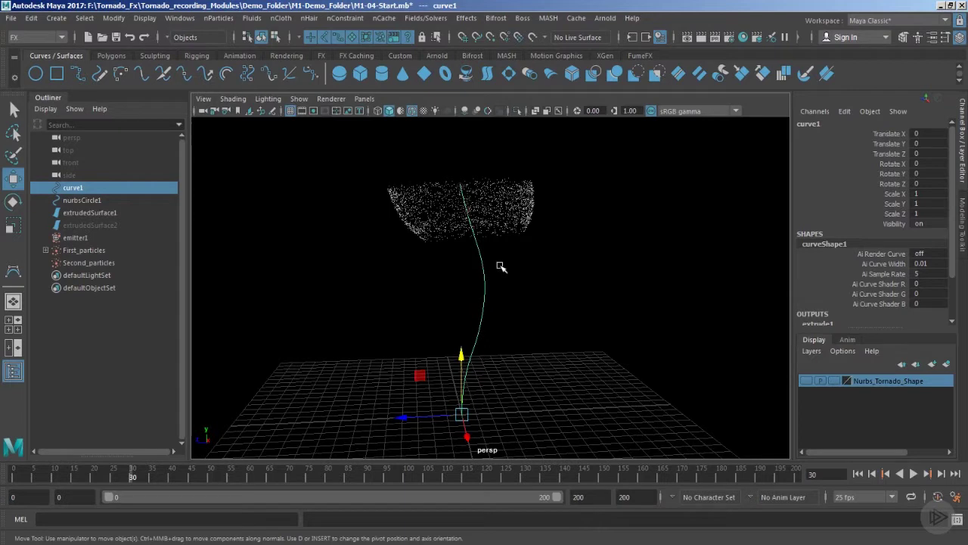
{"action": "mouse_move", "coordinate": [462, 300]}
{"action": "left_mouse_down", "text": "alt"}
{"action": "mouse_move", "coordinate": [460, 315]}
{"action": "mouse_move", "coordinate": [459, 306]}
{"action": "left_mouse_up", "text": "alt"}
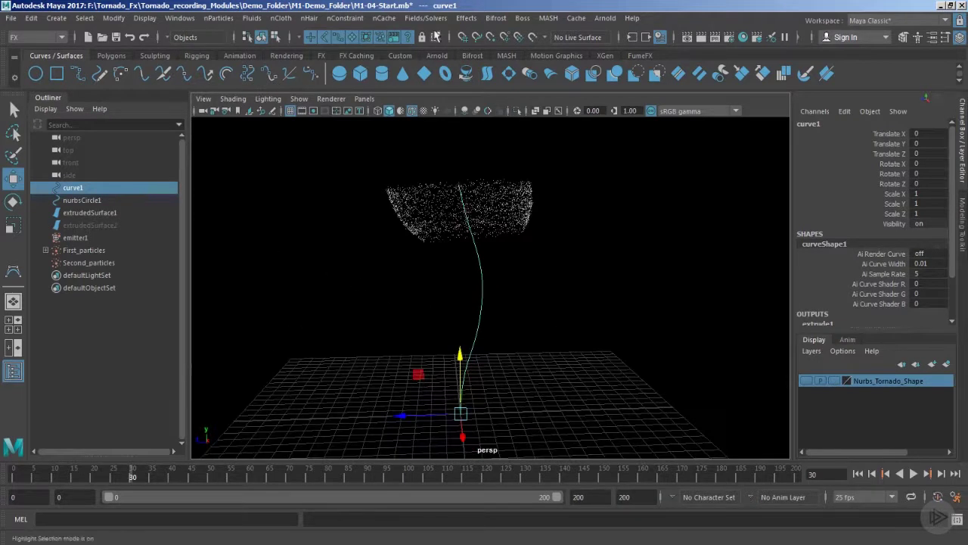
{"action": "left_click", "coordinate": [426, 18]}
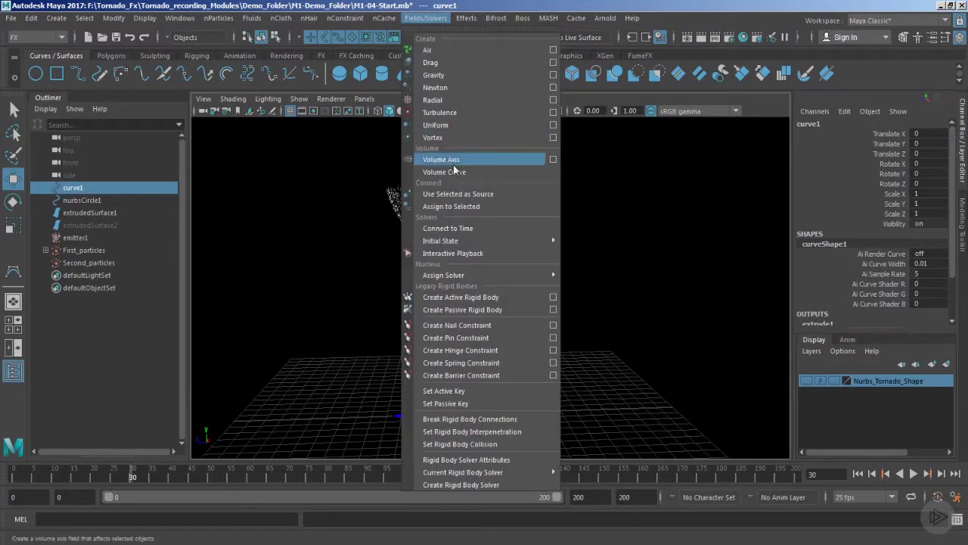
{"action": "left_click", "coordinate": [488, 172]}
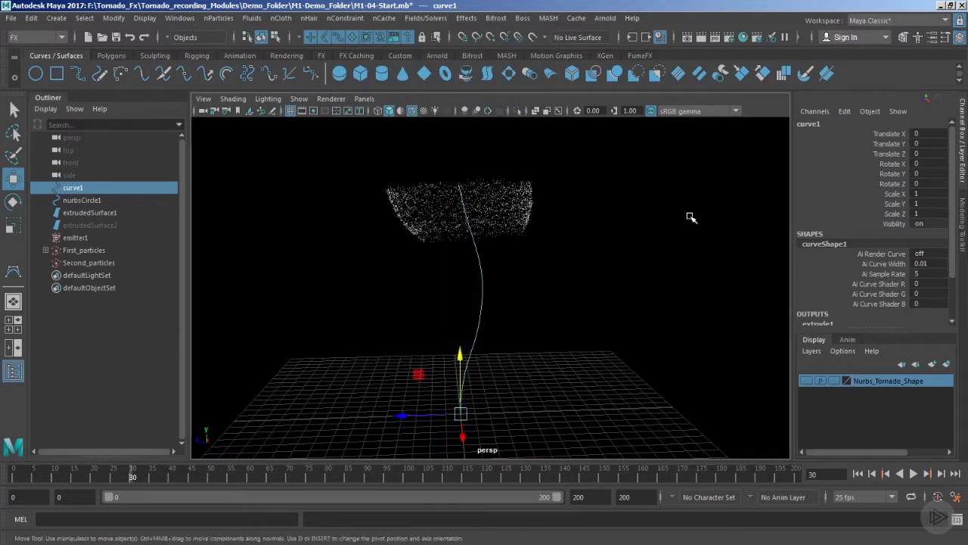
{"action": "left_click", "coordinate": [691, 216]}
{"action": "left_click", "coordinate": [83, 188]}
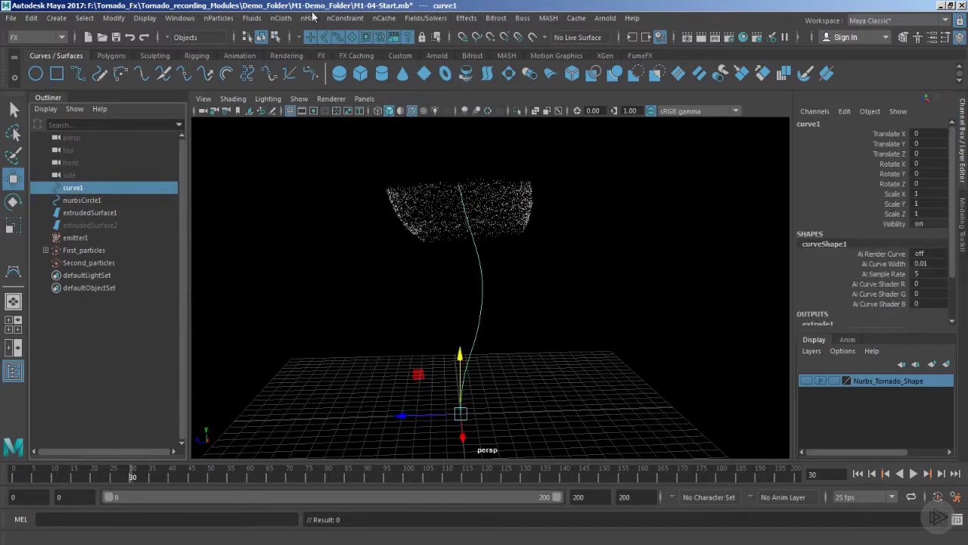
{"action": "left_click", "coordinate": [424, 18]}
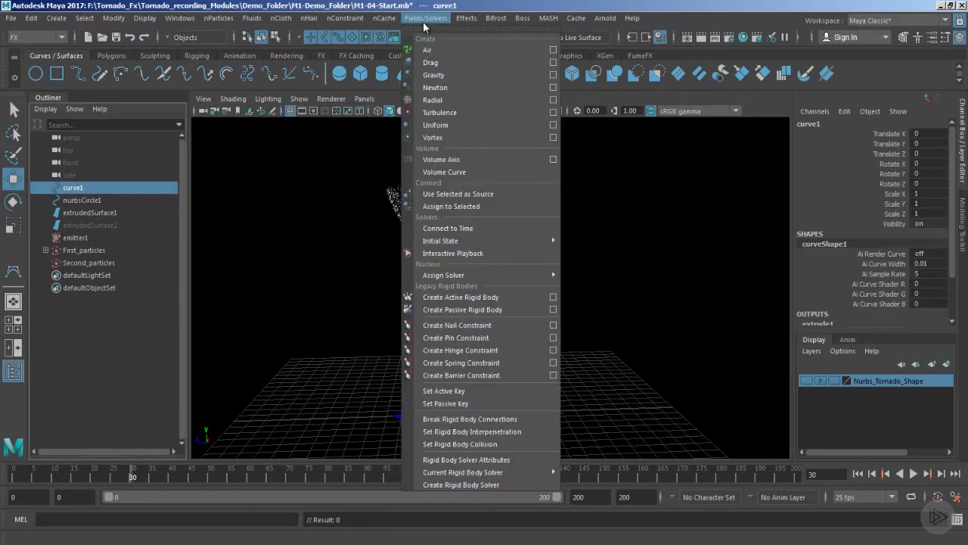
{"action": "left_click", "coordinate": [470, 171]}
{"action": "left_click_drag", "start_coordinate": [590, 300], "coordinate": [428, 212], "text": "alt"}
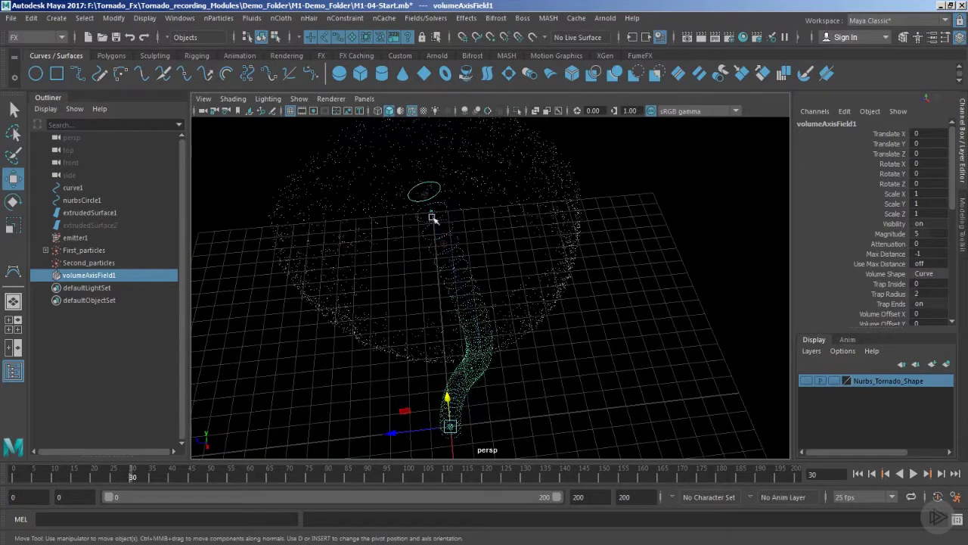
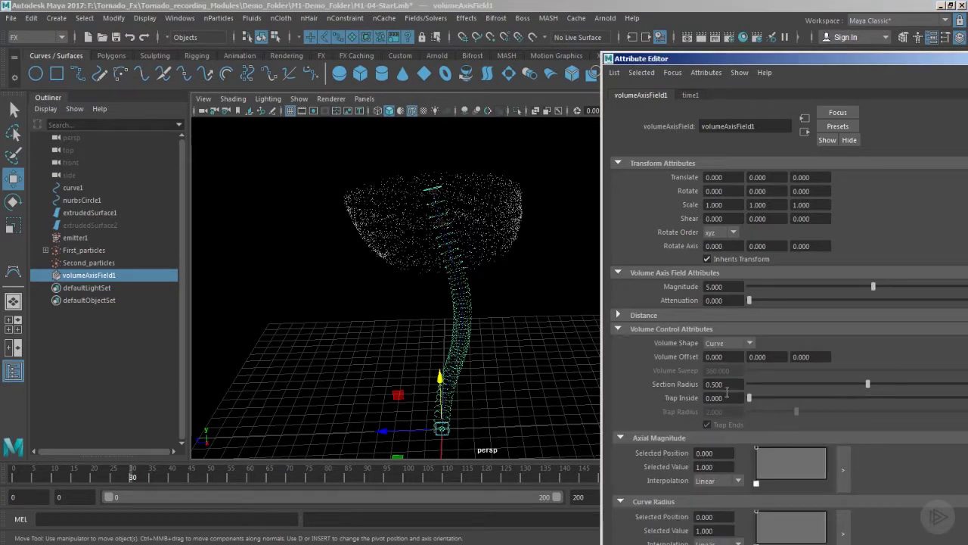
Step: Set the Section Radius of the volume curve field to 8
{"action": "double_click", "coordinate": [872, 58]}
{"action": "double_click", "coordinate": [622, 390]}
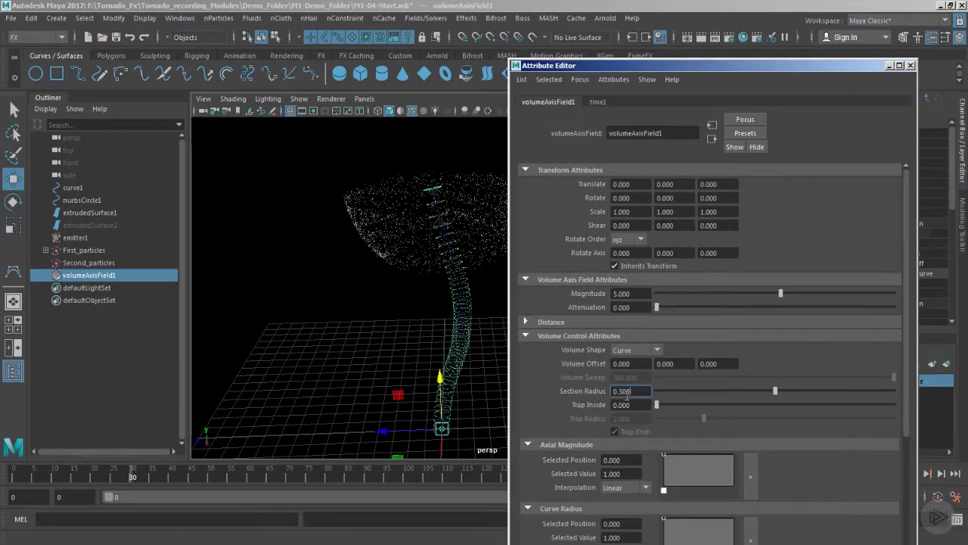
{"action": "type", "text": "8"}
{"action": "key", "text": "Return"}
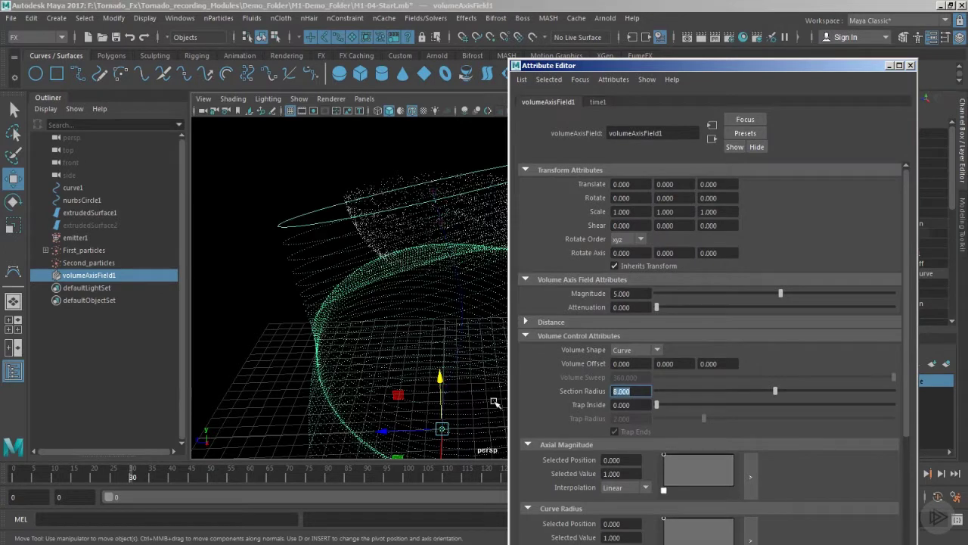
Step: Set the Section Radius of the volume curve field to 6
{"action": "left_click_drag", "start_coordinate": [495, 403], "coordinate": [552, 332], "text": "alt"}
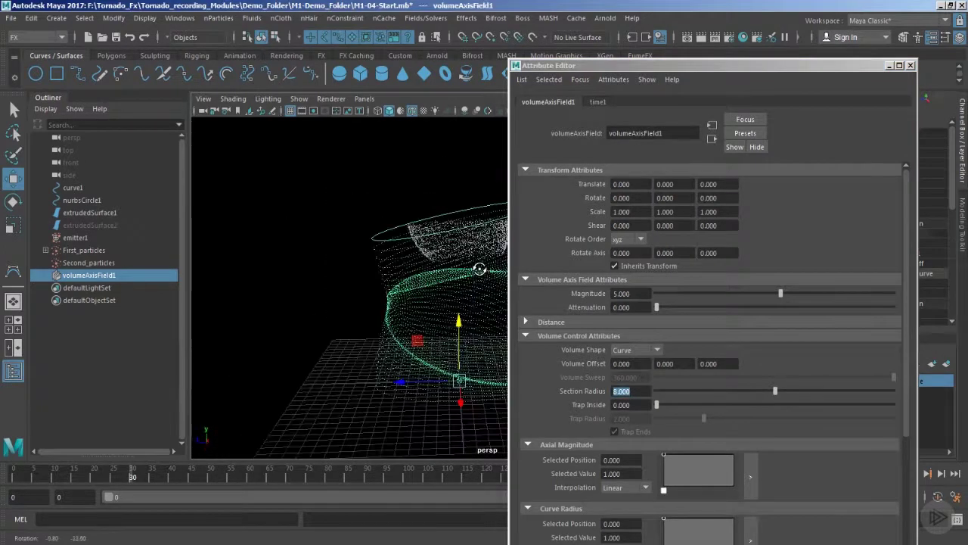
{"action": "left_click", "coordinate": [639, 388]}
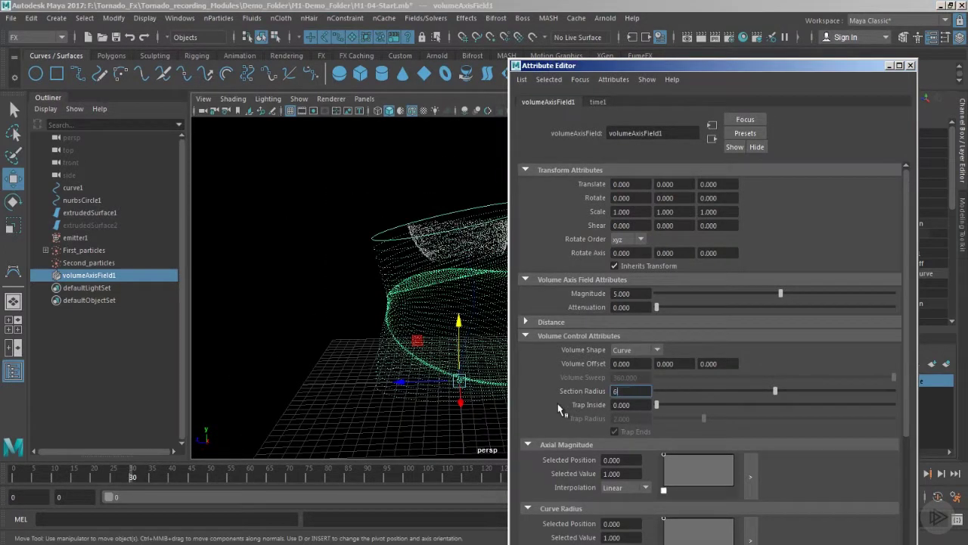
{"action": "type", "text": "6"}
{"action": "key", "text": "Return"}
{"action": "left_click_drag", "start_coordinate": [442, 266], "coordinate": [493, 331], "text": "alt"}
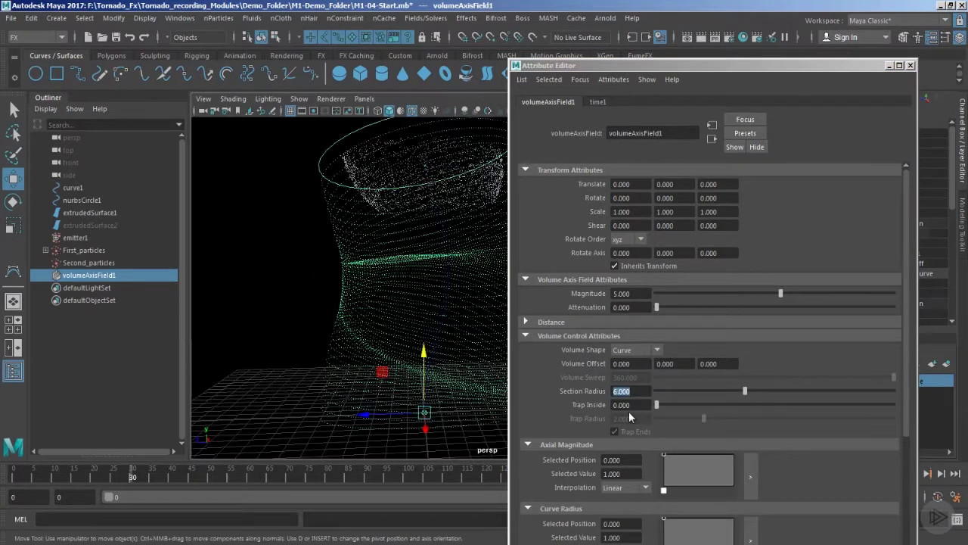
{"action": "left_click_drag", "start_coordinate": [326, 323], "coordinate": [374, 284], "text": "alt"}
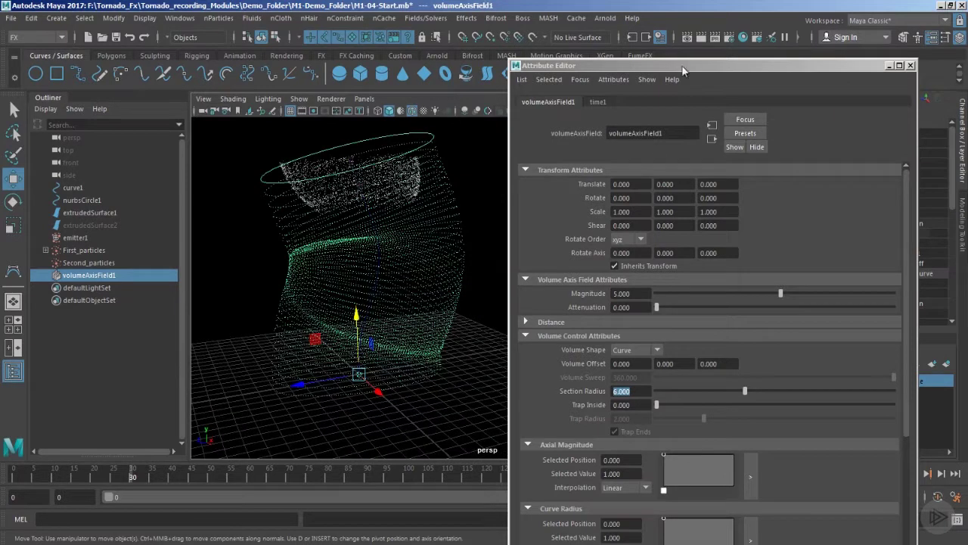
Step: Taper the field's Curve Radius ramp by adding an end point at position 1 with a value of 0.28
{"action": "left_click_drag", "start_coordinate": [681, 65], "coordinate": [735, 58]}
{"action": "scroll", "coordinate": [757, 405], "scroll_direction": "down", "scroll_amount": 5}
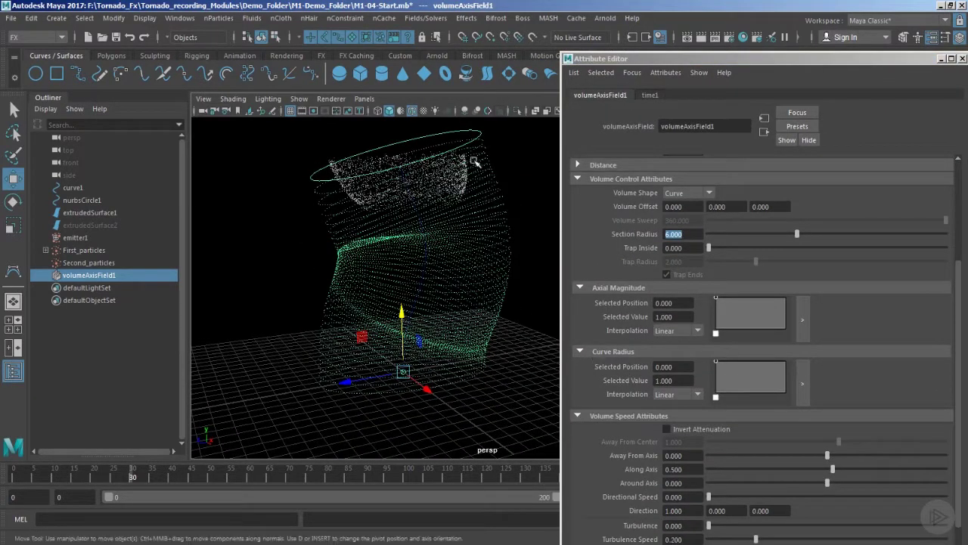
{"action": "left_click_drag", "start_coordinate": [489, 172], "coordinate": [453, 345], "text": "alt"}
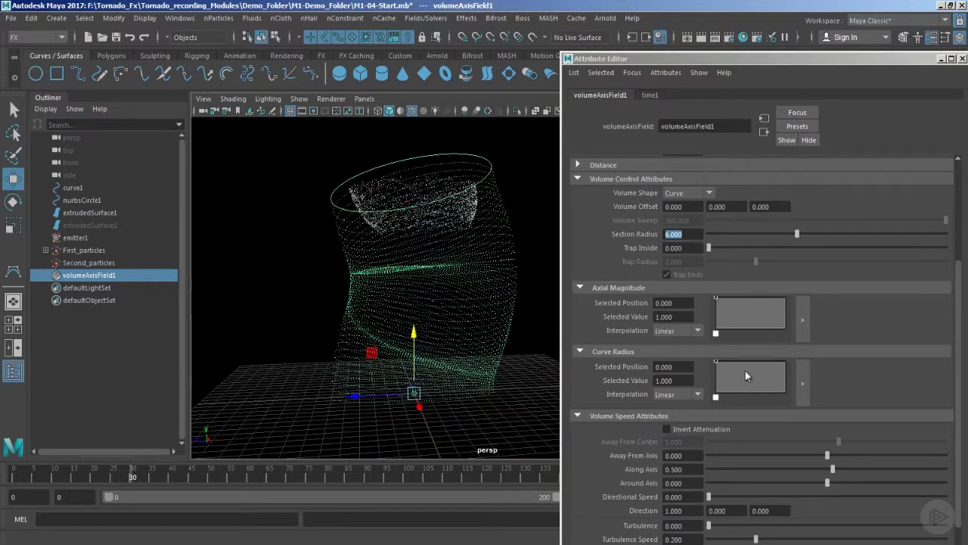
{"action": "left_click_drag", "start_coordinate": [770, 365], "coordinate": [807, 362]}
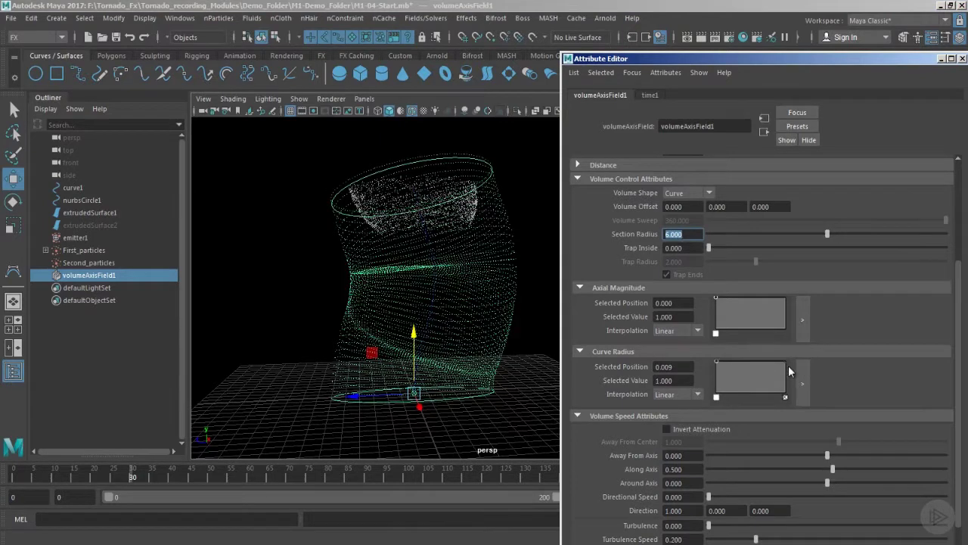
{"action": "left_click_drag", "start_coordinate": [785, 361], "coordinate": [794, 386]}
{"action": "left_click_drag", "start_coordinate": [412, 325], "coordinate": [387, 261], "text": "alt"}
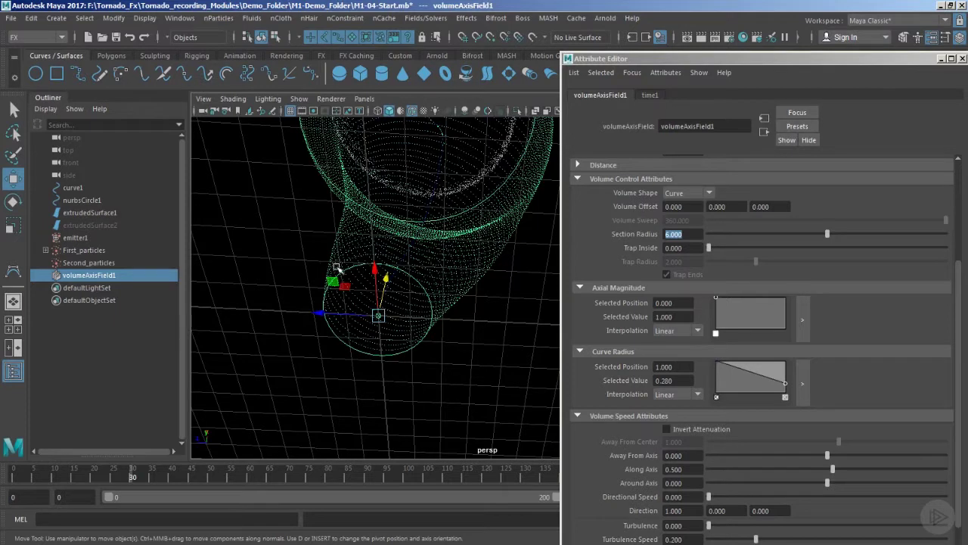
{"action": "mouse_move", "coordinate": [416, 271]}
{"action": "left_mouse_down", "text": "alt"}
{"action": "mouse_move", "coordinate": [425, 325]}
{"action": "mouse_move", "coordinate": [408, 263]}
{"action": "left_mouse_up", "text": "alt"}
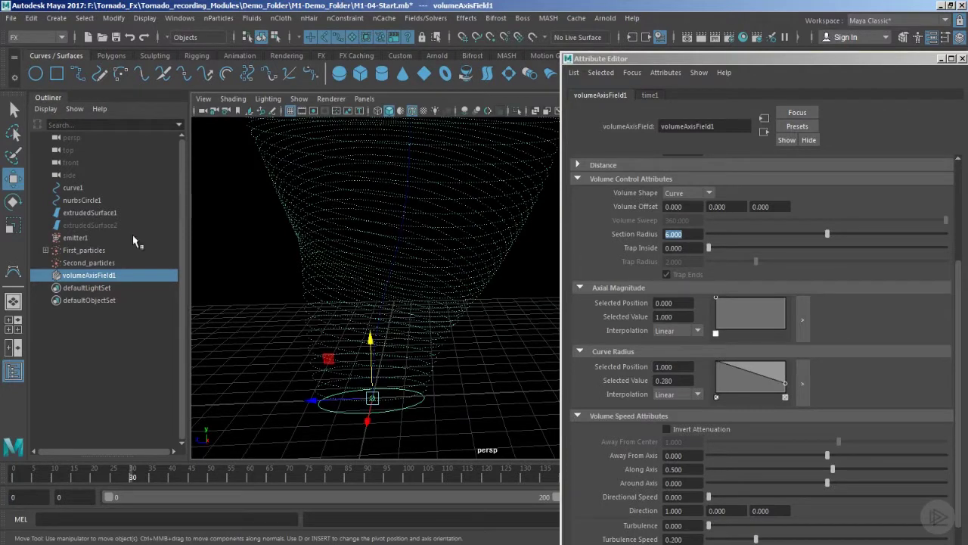
{"action": "left_click_drag", "start_coordinate": [458, 323], "coordinate": [356, 303], "text": "alt"}
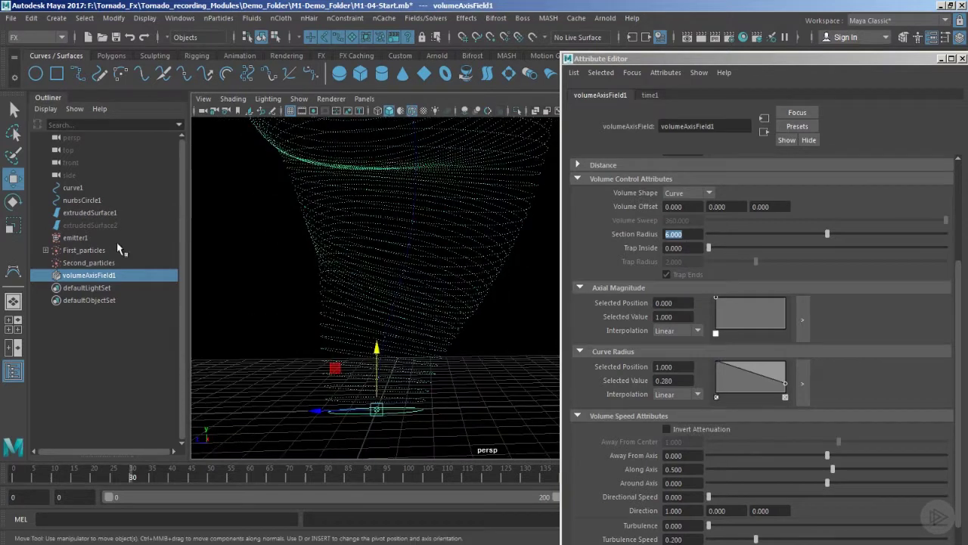
Step: Unhide extrudedSurface2 as a shape reference and reselect the volume curve field
{"action": "left_click", "coordinate": [89, 212]}
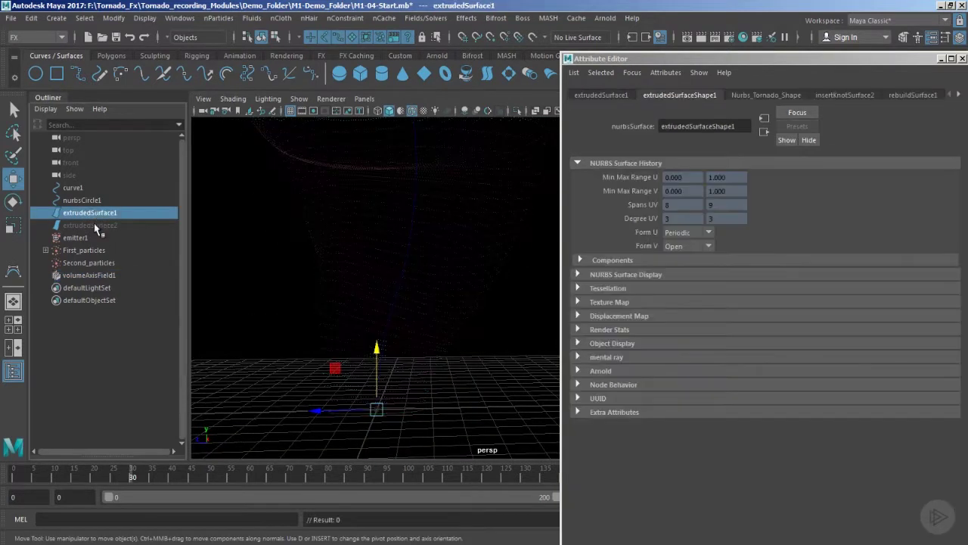
{"action": "left_click", "coordinate": [93, 226]}
{"action": "key", "text": "shift+h"}
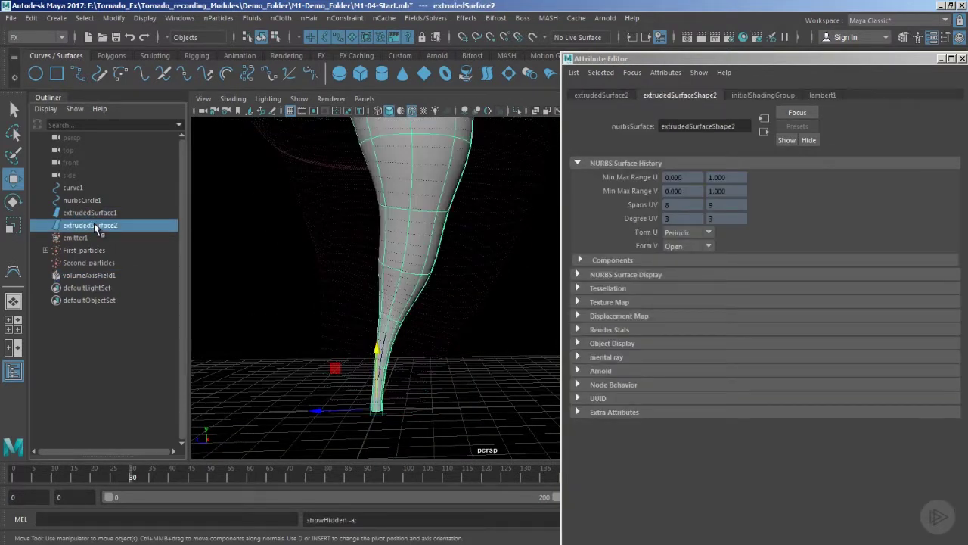
{"action": "scroll", "coordinate": [512, 308], "scroll_direction": "down", "scroll_amount": 3}
{"action": "left_click_drag", "start_coordinate": [512, 308], "coordinate": [504, 284], "text": "alt"}
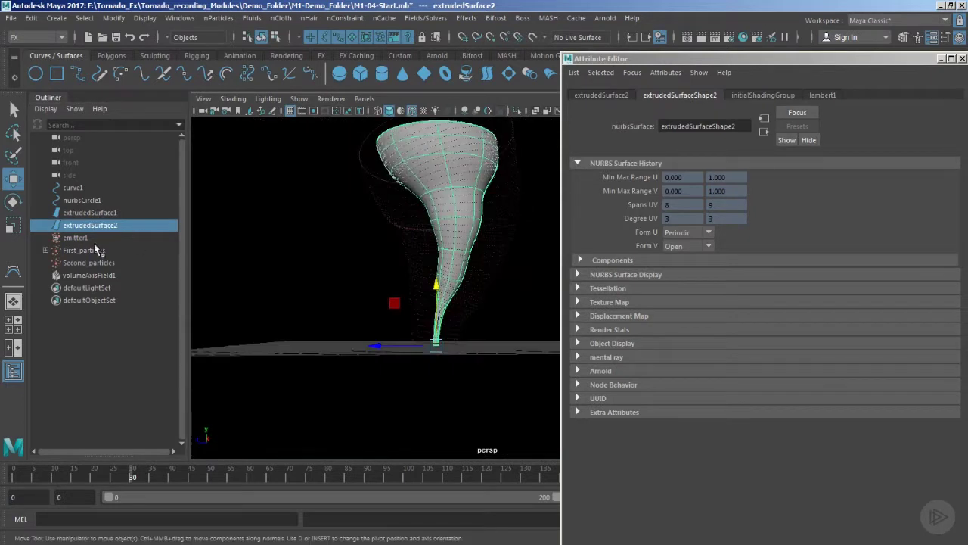
{"action": "left_click", "coordinate": [492, 246]}
{"action": "left_click_drag", "start_coordinate": [492, 246], "coordinate": [356, 151], "text": "alt"}
{"action": "scroll", "coordinate": [378, 317], "scroll_direction": "up", "scroll_amount": 5}
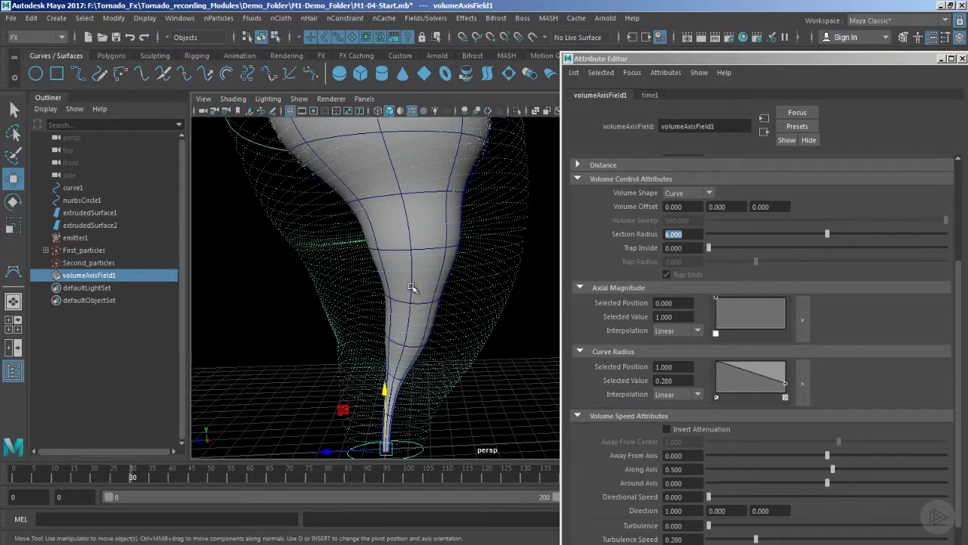
{"action": "left_click_drag", "start_coordinate": [484, 344], "coordinate": [471, 328], "text": "alt"}
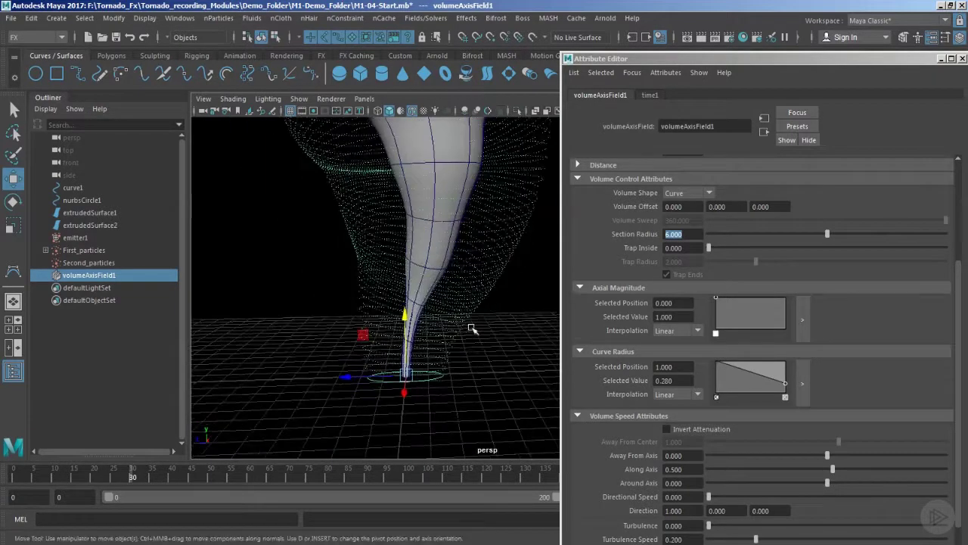
Step: Add a middle point to the Curve Radius ramp at about position 0.43 with a value of 0.36
{"action": "left_click_drag", "start_coordinate": [786, 381], "coordinate": [784, 385]}
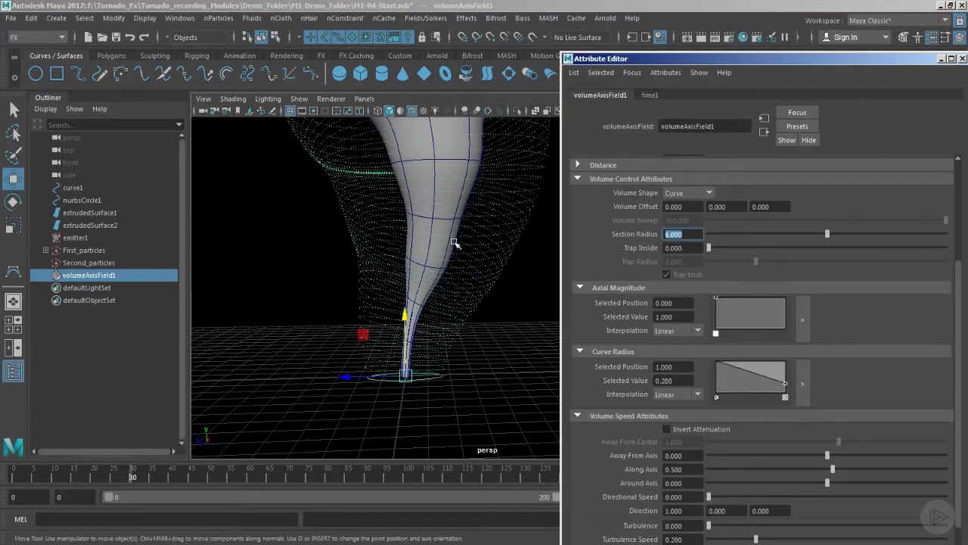
{"action": "left_click_drag", "start_coordinate": [410, 302], "coordinate": [445, 342], "text": "alt"}
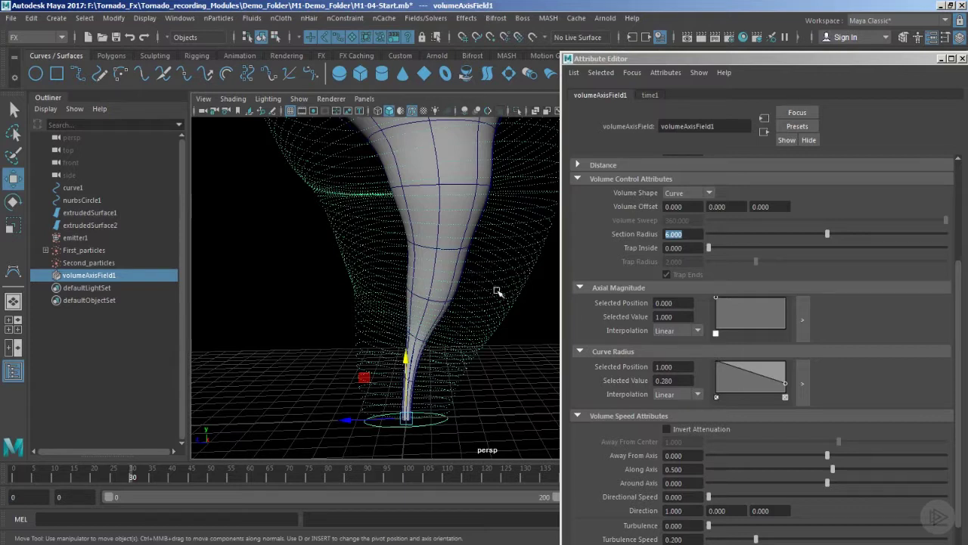
{"action": "left_click_drag", "start_coordinate": [785, 380], "coordinate": [747, 380]}
{"action": "scroll", "coordinate": [423, 318], "scroll_direction": "up", "scroll_amount": 4}
{"action": "left_click_drag", "start_coordinate": [454, 378], "coordinate": [534, 310], "text": "alt"}
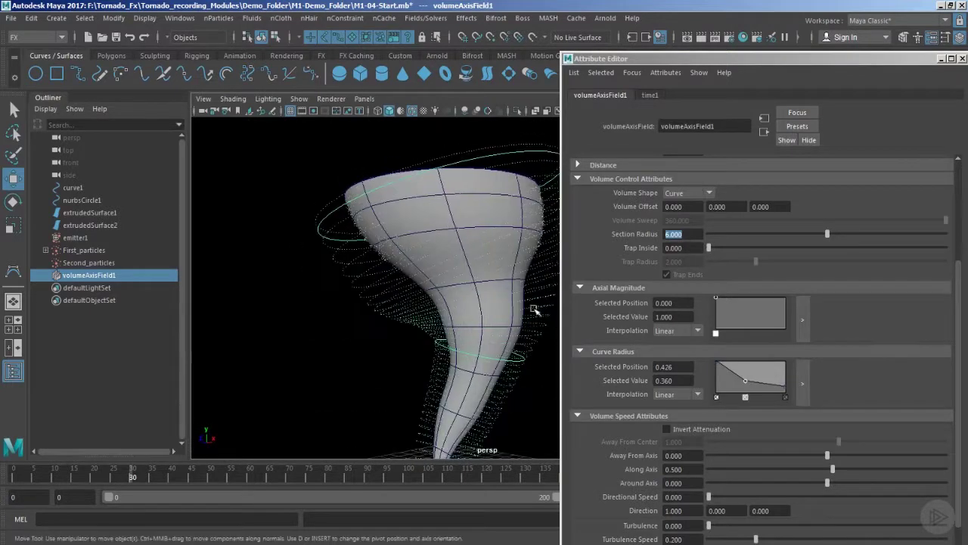
Step: Refine the Curve Radius ramp with points at 0.174 (value 0.56), 0.513 (value 0.32) and near the end, and lower the end point to 0.18
{"action": "left_click", "coordinate": [728, 373]}
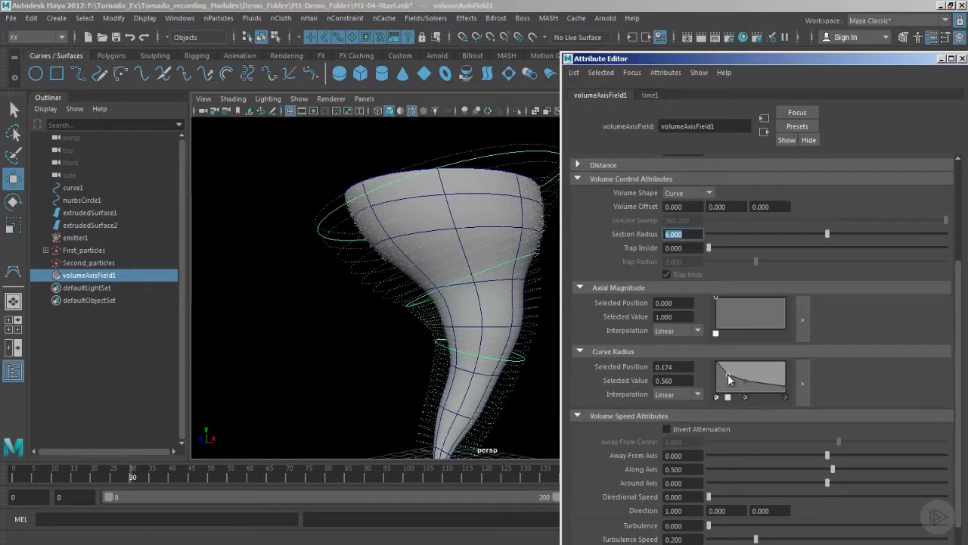
{"action": "left_click", "coordinate": [751, 382]}
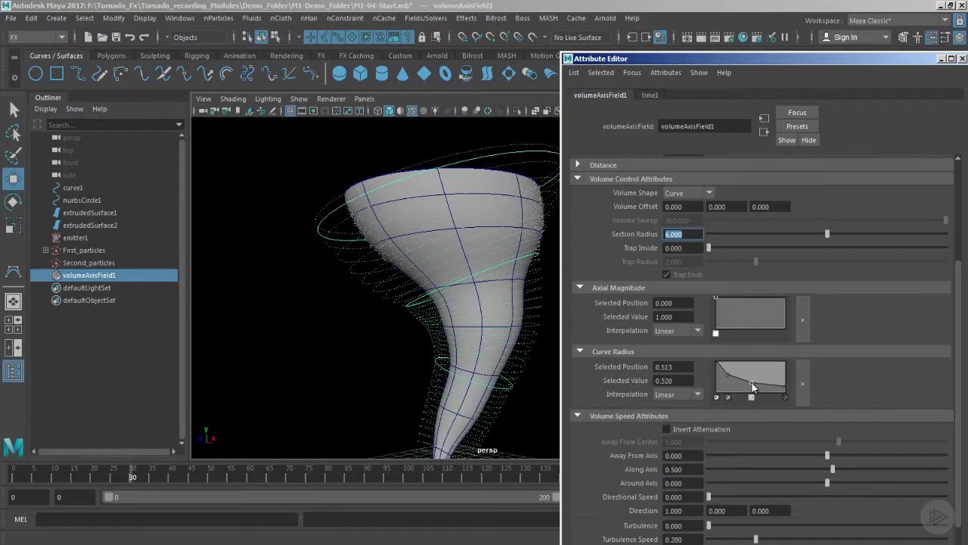
{"action": "left_click", "coordinate": [770, 388]}
{"action": "left_click_drag", "start_coordinate": [474, 356], "coordinate": [497, 244], "text": "alt"}
{"action": "left_click", "coordinate": [784, 388]}
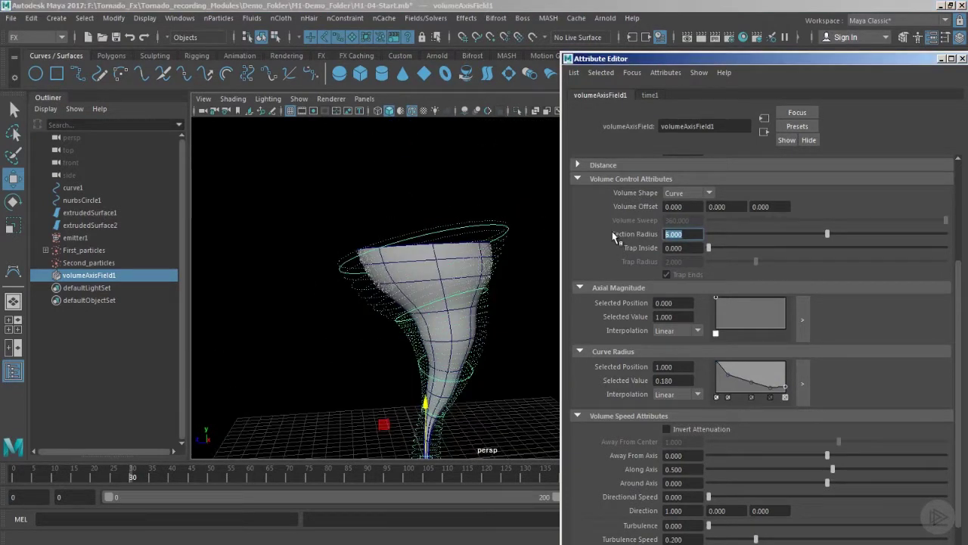
Step: Set the Section Radius of the volume curve field to 8 with the tapered ramp in place
{"action": "type", "text": "8"}
{"action": "key", "text": "Return"}
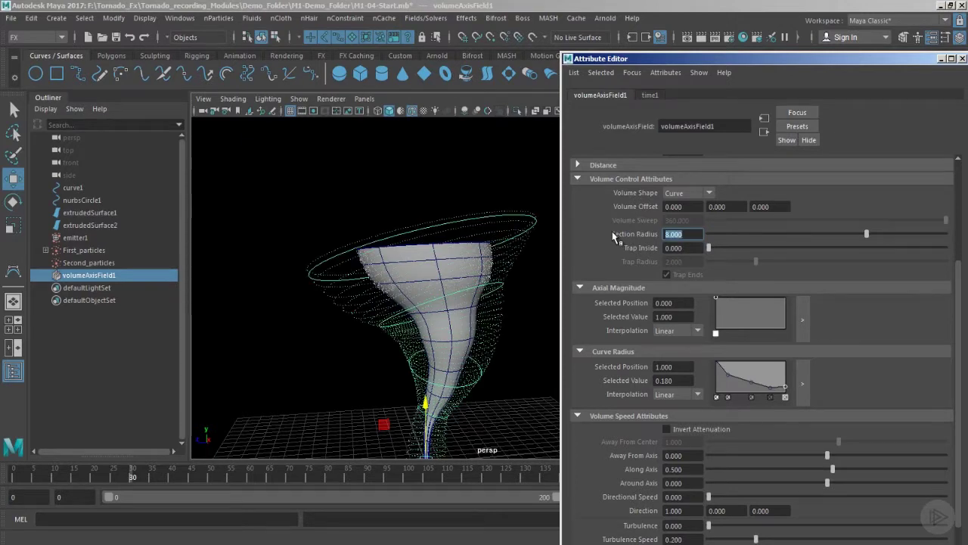
{"action": "left_click_drag", "start_coordinate": [492, 223], "coordinate": [481, 255], "text": "alt"}
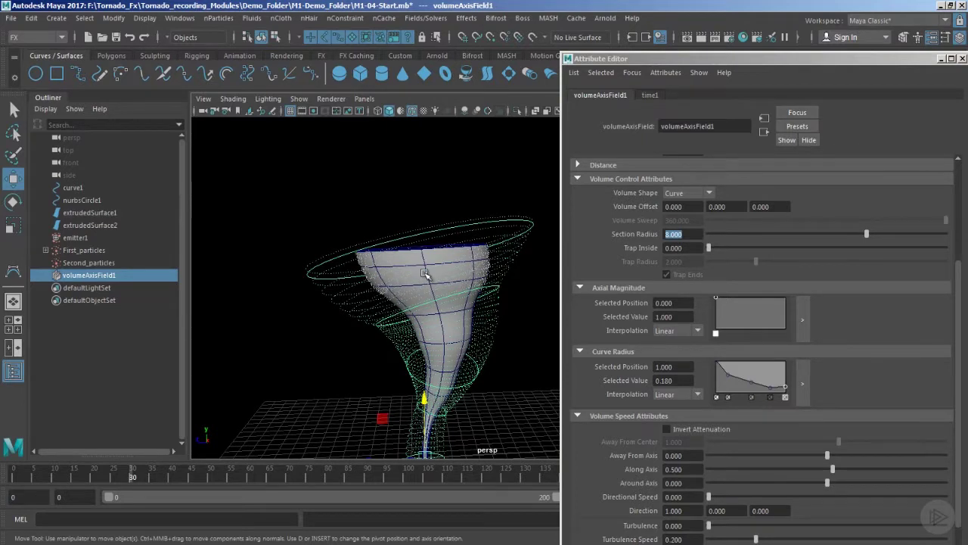
{"action": "left_click_drag", "start_coordinate": [424, 273], "coordinate": [559, 182], "text": "alt"}
Step: Minimize the Attribute Editor, clear the selection and rewind the timeline to frame 0
{"action": "left_click", "coordinate": [940, 58]}
{"action": "left_click", "coordinate": [639, 147]}
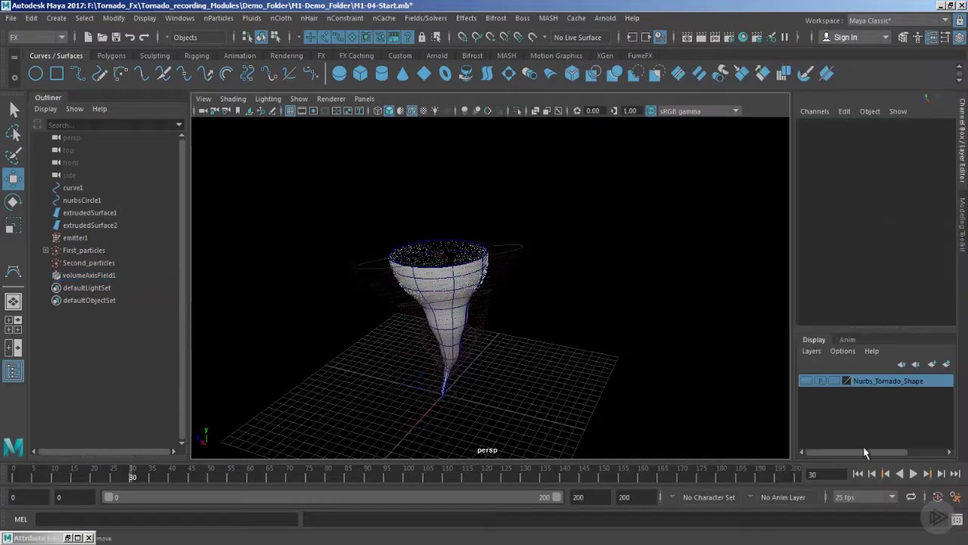
{"action": "left_click", "coordinate": [857, 474]}
Step: Select the top control vertex of curve1 and shift it slightly along X in the front view
{"action": "scroll", "coordinate": [484, 268], "scroll_direction": "up", "scroll_amount": 5}
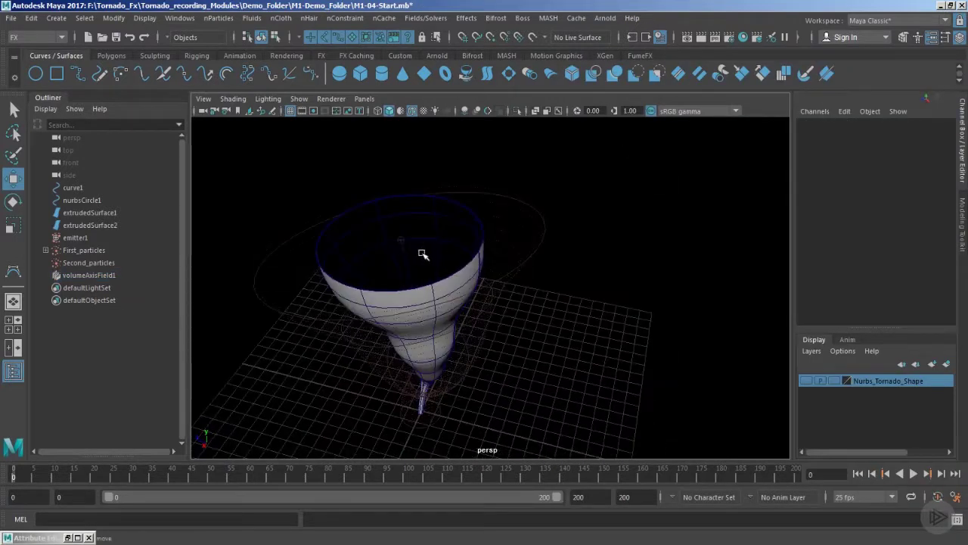
{"action": "left_click", "coordinate": [463, 254]}
{"action": "right_click_drag", "start_coordinate": [589, 236], "coordinate": [569, 174]}
{"action": "left_click", "coordinate": [399, 238]}
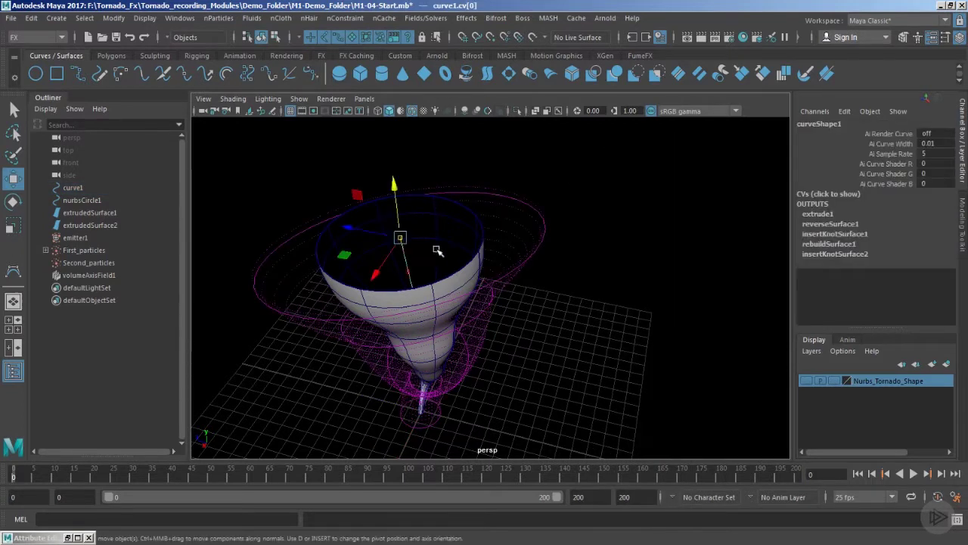
{"action": "key", "text": "space"}
{"action": "key", "text": "space"}
{"action": "scroll", "coordinate": [459, 210], "scroll_direction": "up", "scroll_amount": 2}
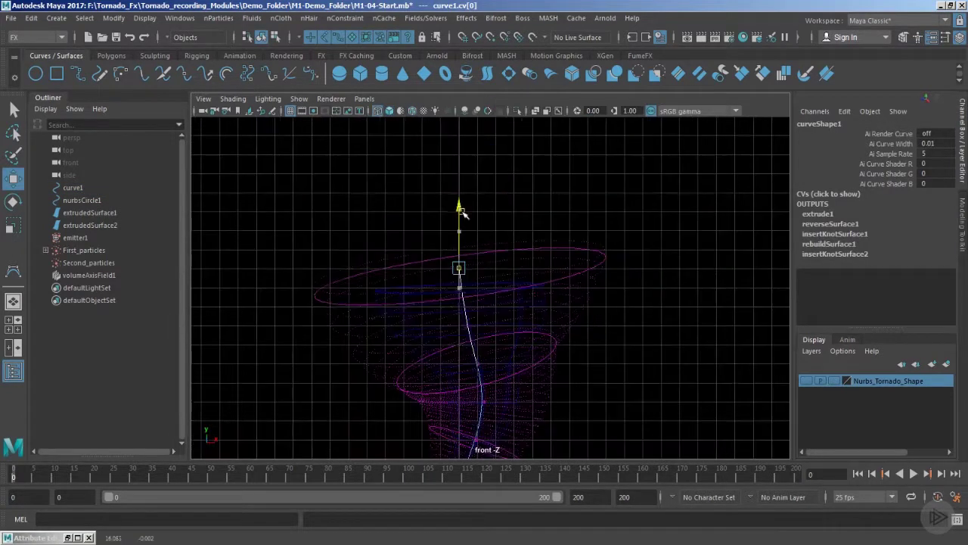
{"action": "scroll", "coordinate": [517, 258], "scroll_direction": "down", "scroll_amount": 1}
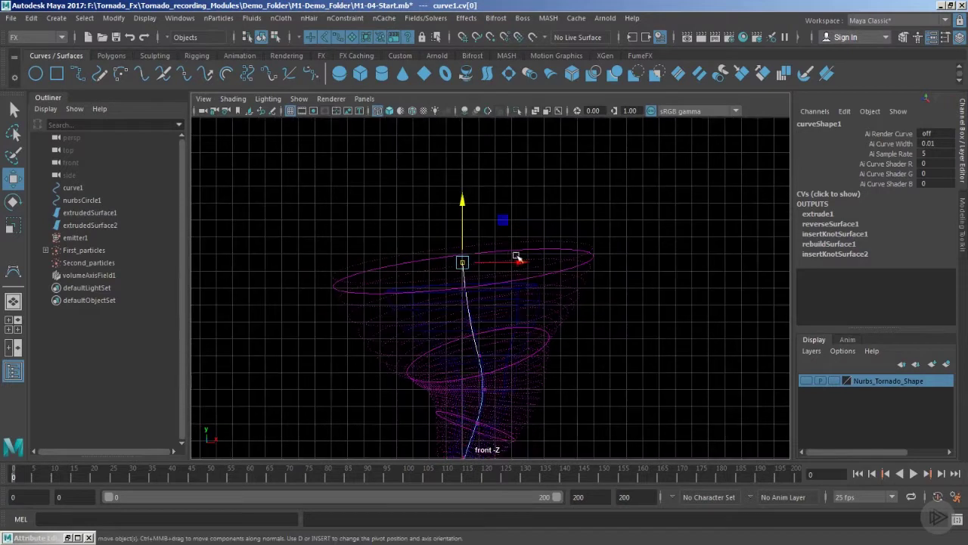
{"action": "left_click_drag", "start_coordinate": [514, 259], "coordinate": [519, 261]}
Step: Reposition further control vertices of curve1 in the orthographic view to reshape the tornado's path
{"action": "middle_click_drag", "start_coordinate": [644, 348], "coordinate": [438, 361], "text": "alt"}
{"action": "left_click", "coordinate": [416, 358]}
{"action": "left_click_drag", "start_coordinate": [415, 359], "coordinate": [498, 366]}
{"action": "left_click_drag", "start_coordinate": [433, 301], "coordinate": [429, 324]}
{"action": "left_click", "coordinate": [592, 293]}
Step: Return to the perspective view and hide the reference surface extrudedSurface2
{"action": "key", "text": "space"}
{"action": "key", "text": "space"}
{"action": "left_click_drag", "start_coordinate": [540, 318], "coordinate": [565, 330], "text": "alt"}
{"action": "left_click", "coordinate": [483, 196]}
{"action": "key", "text": "ctrl+h"}
Step: Play the simulation to about frame 107, stop it, and inspect the particle funnel from above
{"action": "left_click", "coordinate": [913, 473]}
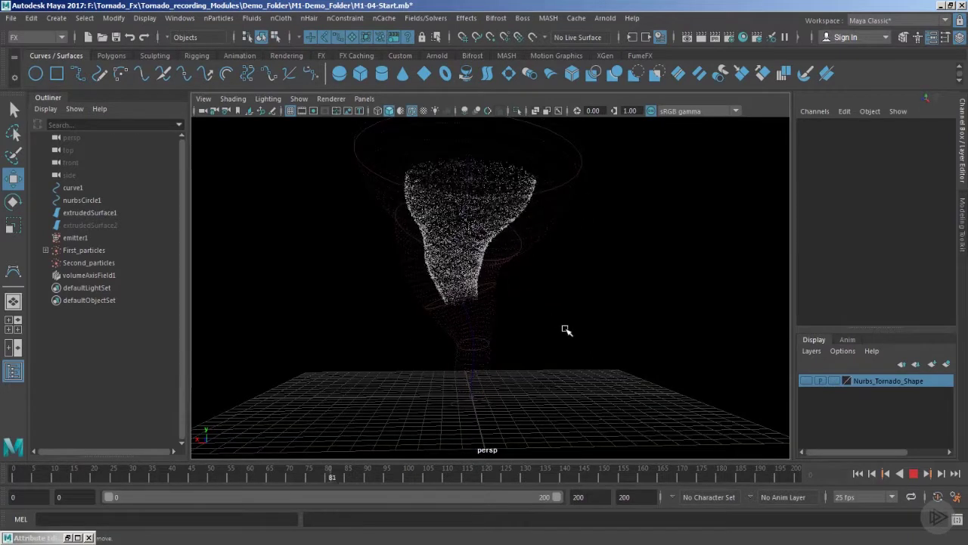
{"action": "left_click_drag", "start_coordinate": [577, 302], "coordinate": [522, 296], "text": "alt"}
{"action": "key", "text": "Escape"}
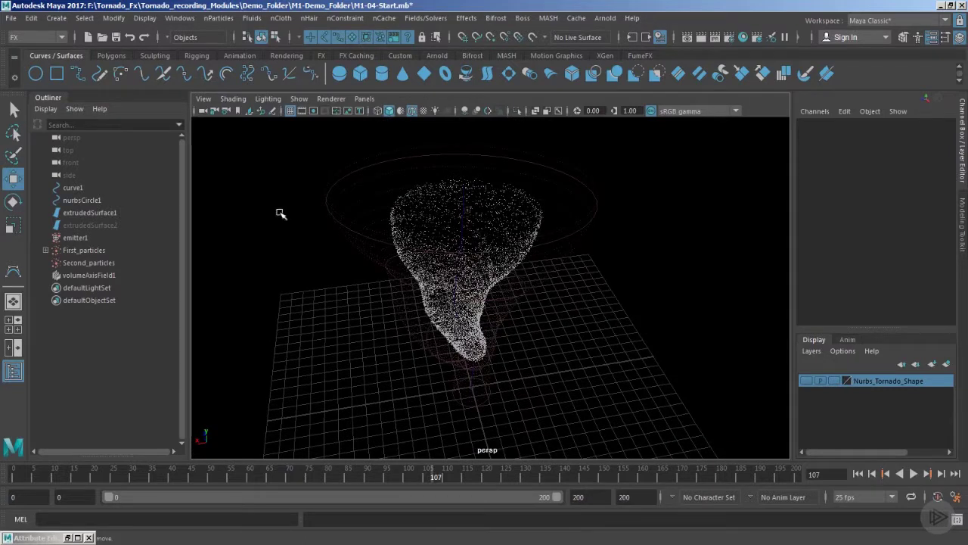
{"action": "mouse_move", "coordinate": [601, 238]}
{"action": "left_mouse_down", "text": "alt"}
{"action": "mouse_move", "coordinate": [605, 282]}
{"action": "mouse_move", "coordinate": [605, 256]}
{"action": "left_mouse_up", "text": "alt"}
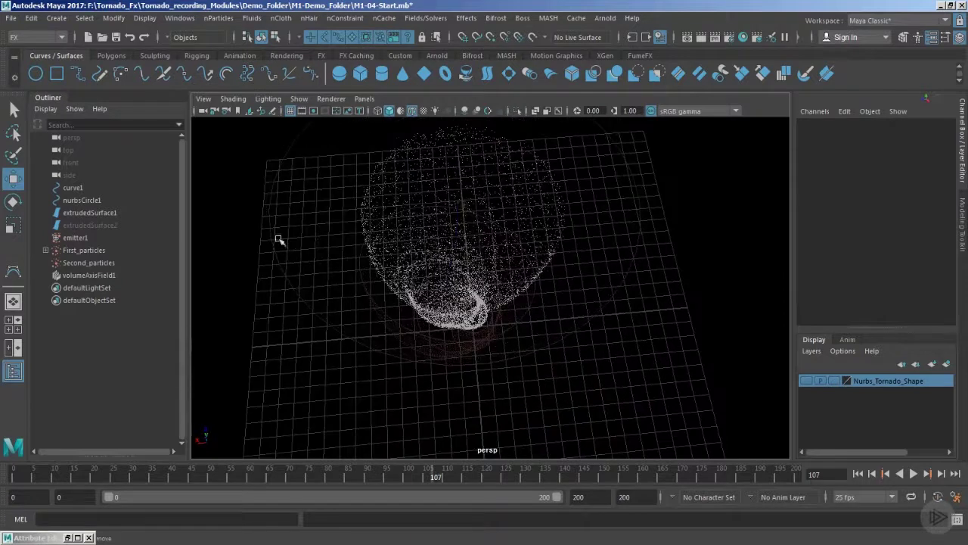
Step: Assign volumeAxisField1 to the Second_particles so that the field affects them
{"action": "left_click", "coordinate": [105, 262]}
{"action": "left_click", "coordinate": [104, 276], "text": "ctrl"}
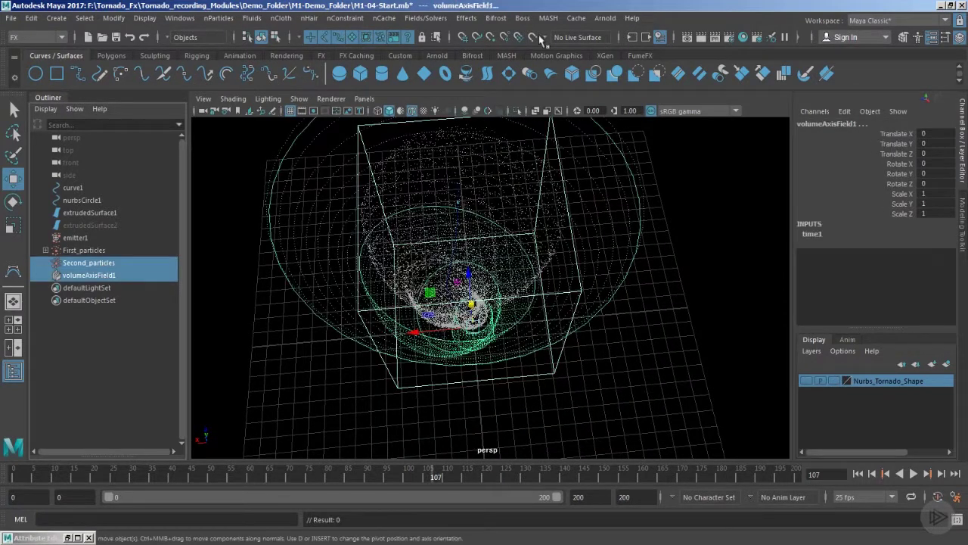
{"action": "left_click", "coordinate": [424, 18]}
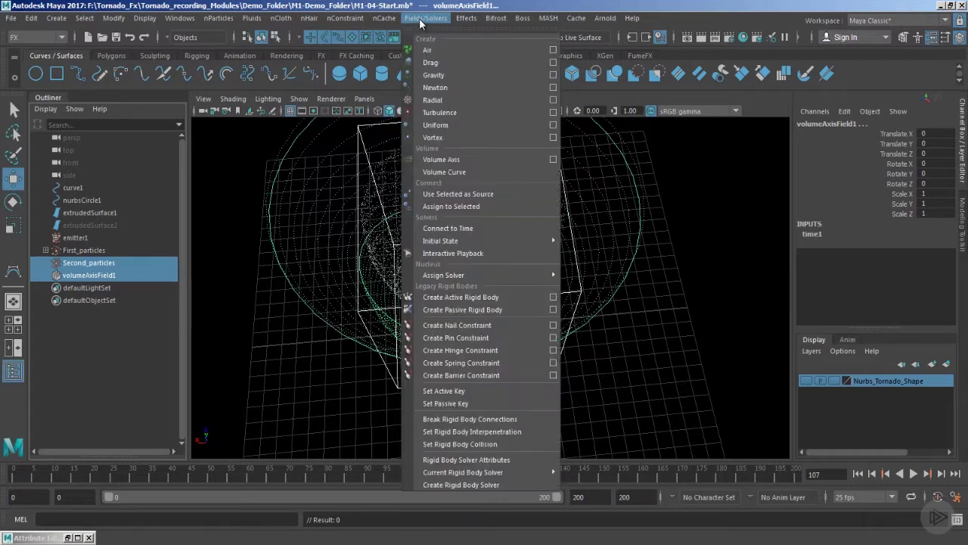
{"action": "left_click", "coordinate": [458, 206]}
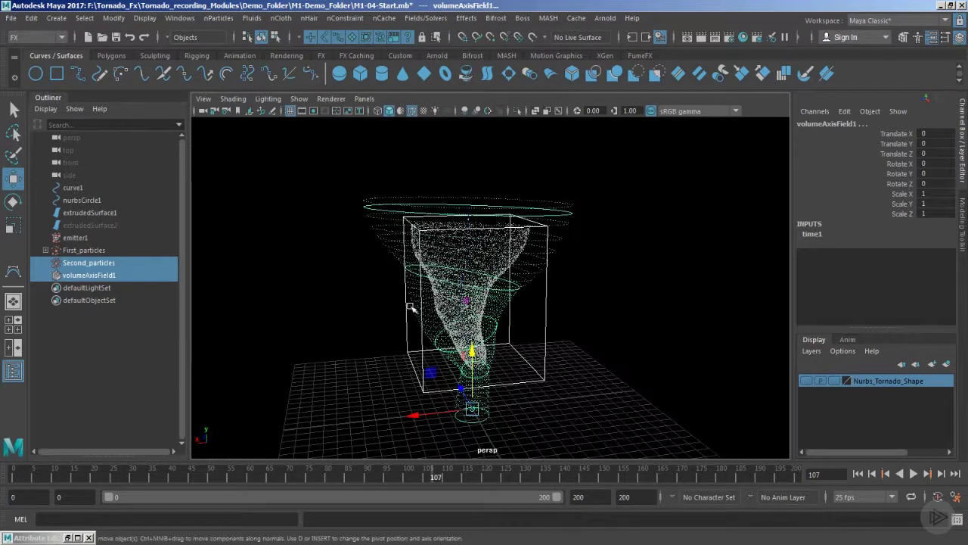
Step: Connect volumeAxisField1 to Second_particles in the Dynamic Relationships Editor, then close the editor
{"action": "left_click", "coordinate": [178, 18]}
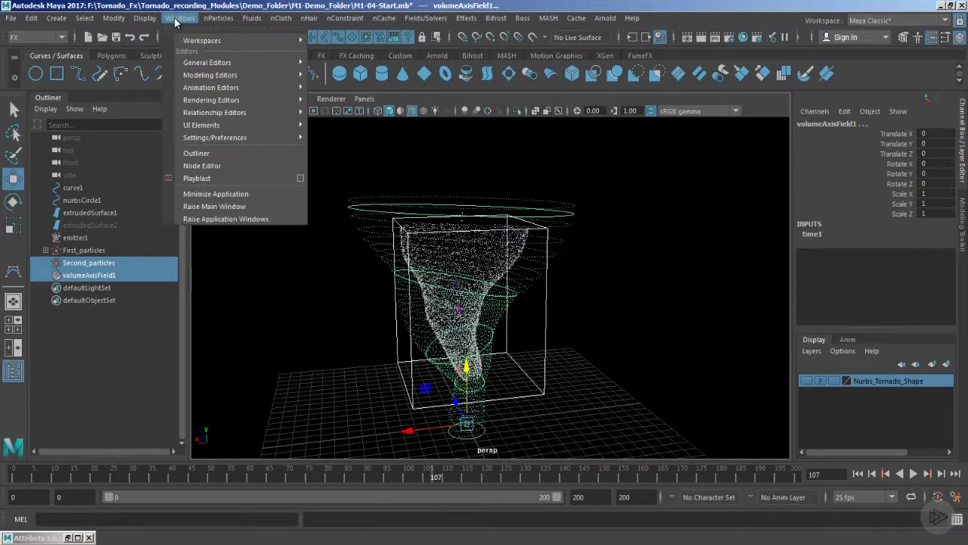
{"action": "mouse_move", "coordinate": [215, 115]}
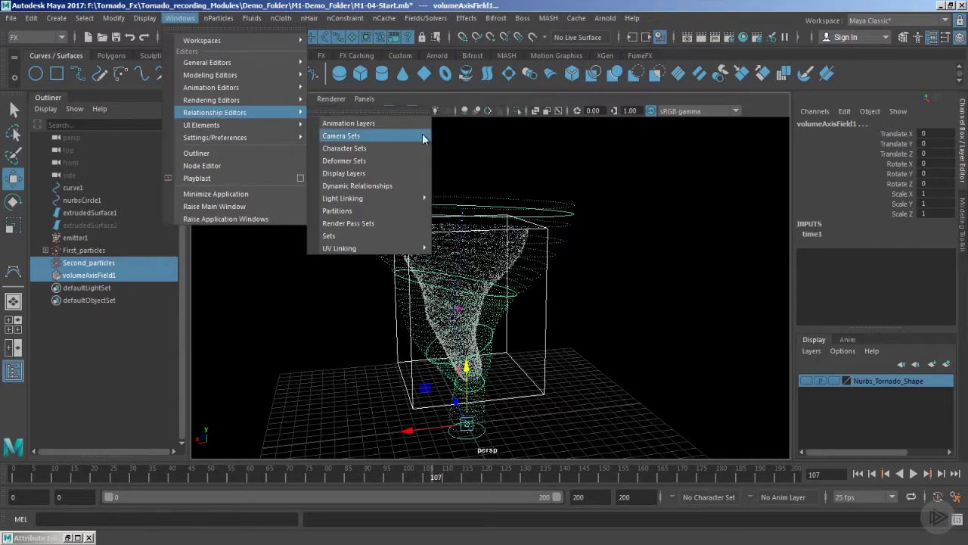
{"action": "left_click", "coordinate": [369, 185]}
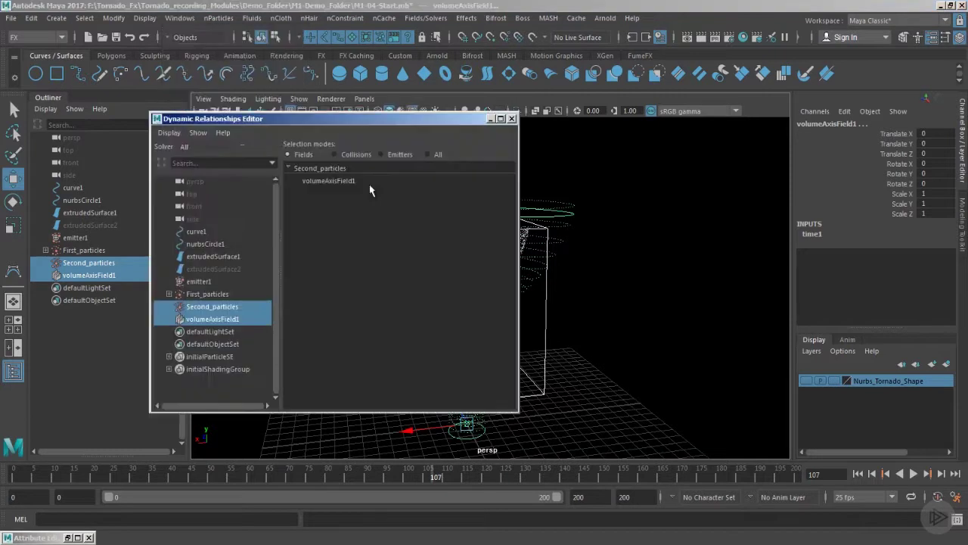
{"action": "left_click", "coordinate": [217, 310]}
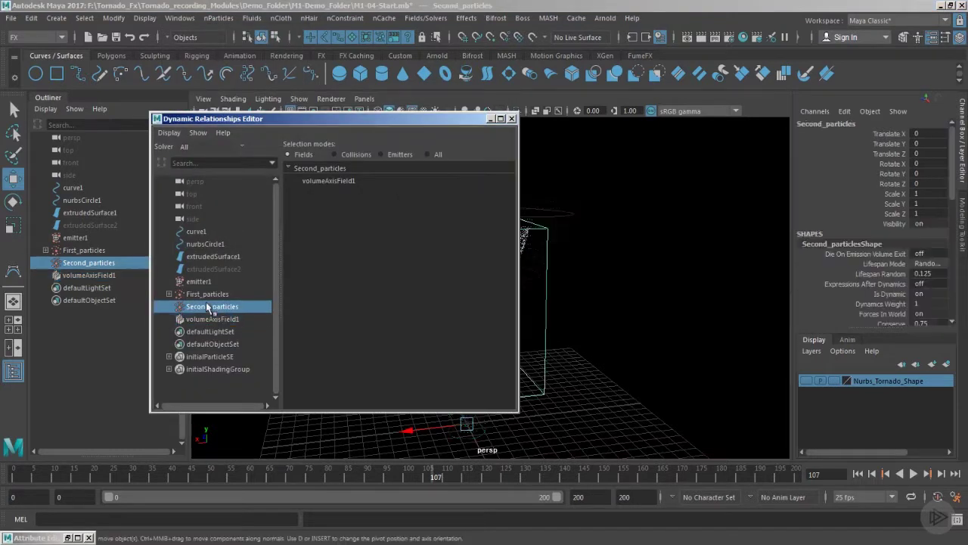
{"action": "left_click", "coordinate": [331, 181]}
{"action": "left_click_drag", "start_coordinate": [398, 120], "coordinate": [329, 135]}
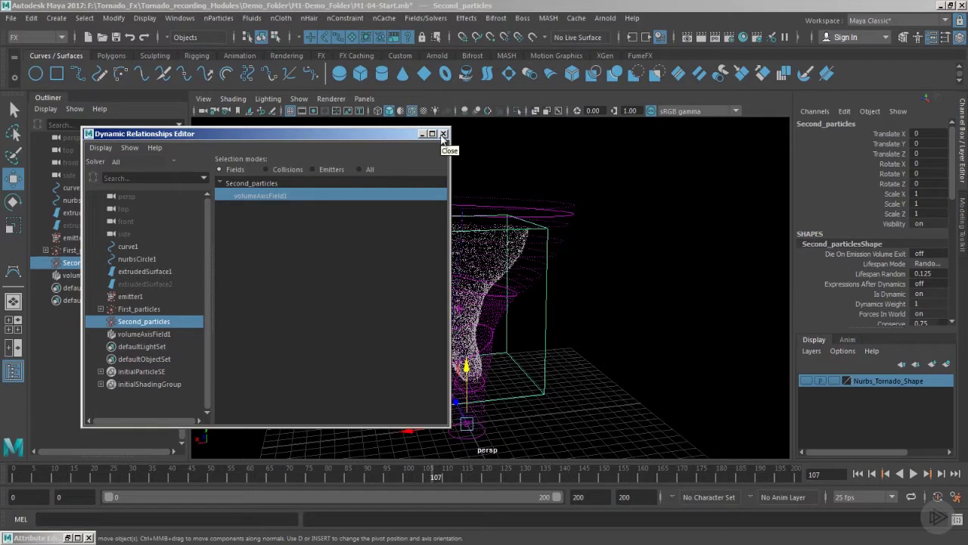
{"action": "left_click", "coordinate": [444, 134]}
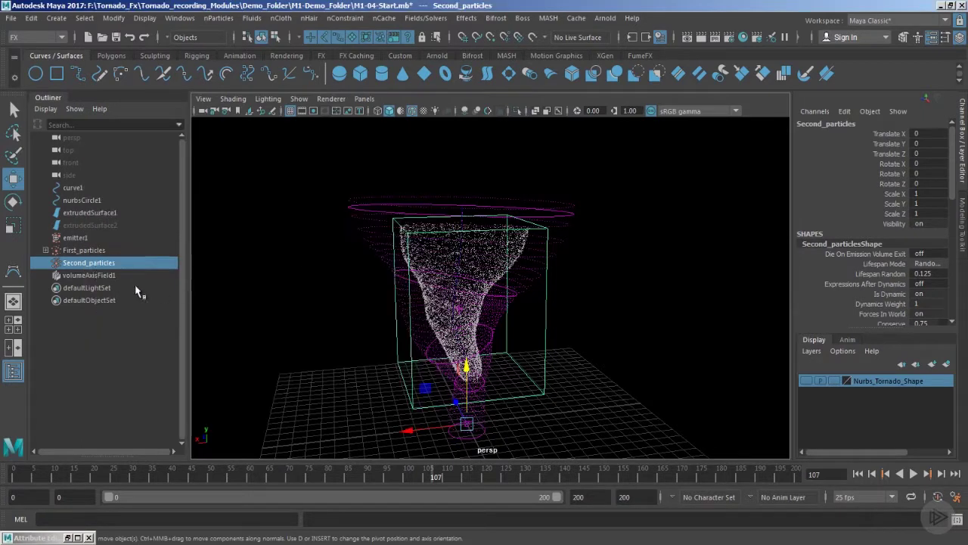
Step: Inspect the funnel and the field's volume, then replay the simulation from the start to about frame 23, viewed from above
{"action": "left_click", "coordinate": [609, 294]}
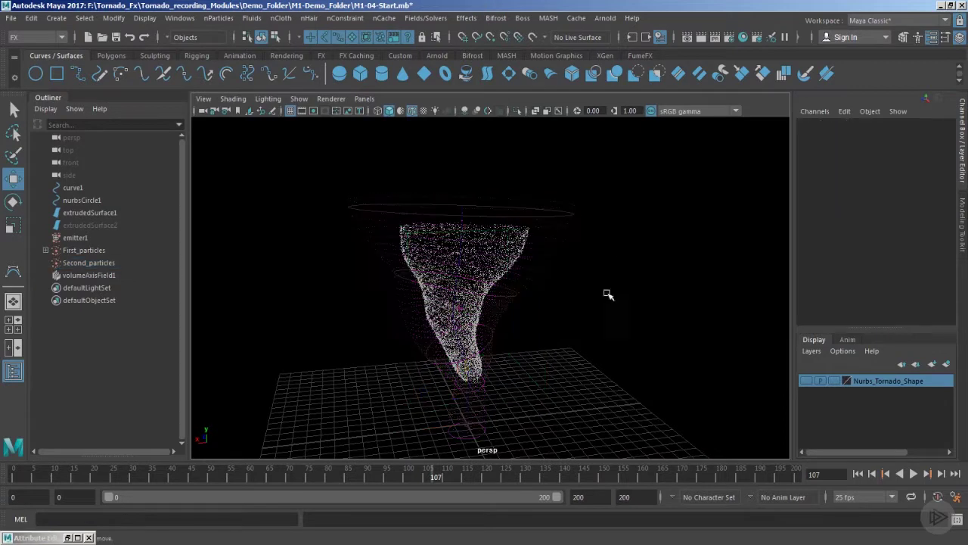
{"action": "left_click_drag", "start_coordinate": [584, 315], "coordinate": [610, 259], "text": "alt"}
{"action": "left_click", "coordinate": [630, 173]}
{"action": "left_click_drag", "start_coordinate": [598, 216], "coordinate": [631, 255], "text": "alt"}
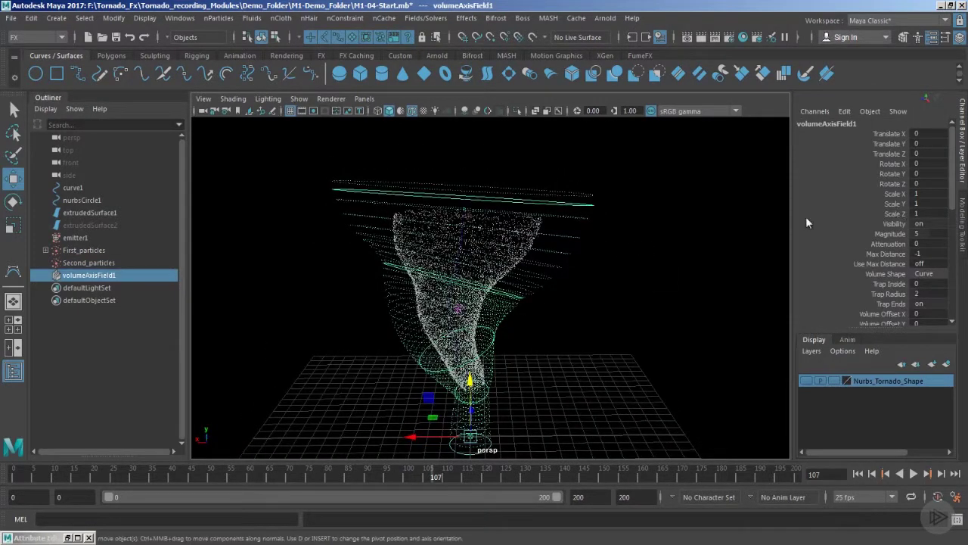
{"action": "left_click_drag", "start_coordinate": [583, 201], "coordinate": [490, 248], "text": "alt"}
{"action": "left_click", "coordinate": [857, 473]}
{"action": "left_click", "coordinate": [640, 335]}
{"action": "left_click_drag", "start_coordinate": [640, 335], "coordinate": [582, 325], "text": "alt"}
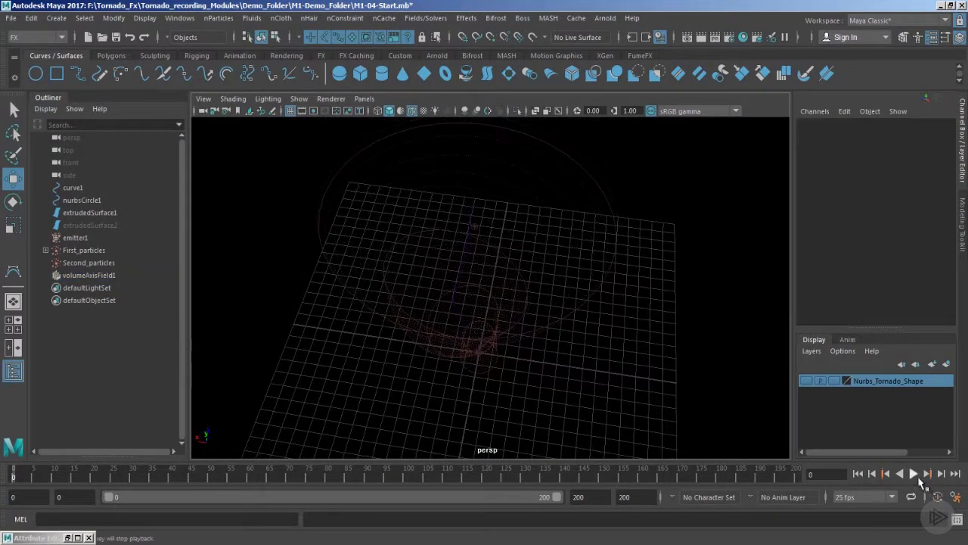
{"action": "left_click", "coordinate": [915, 475]}
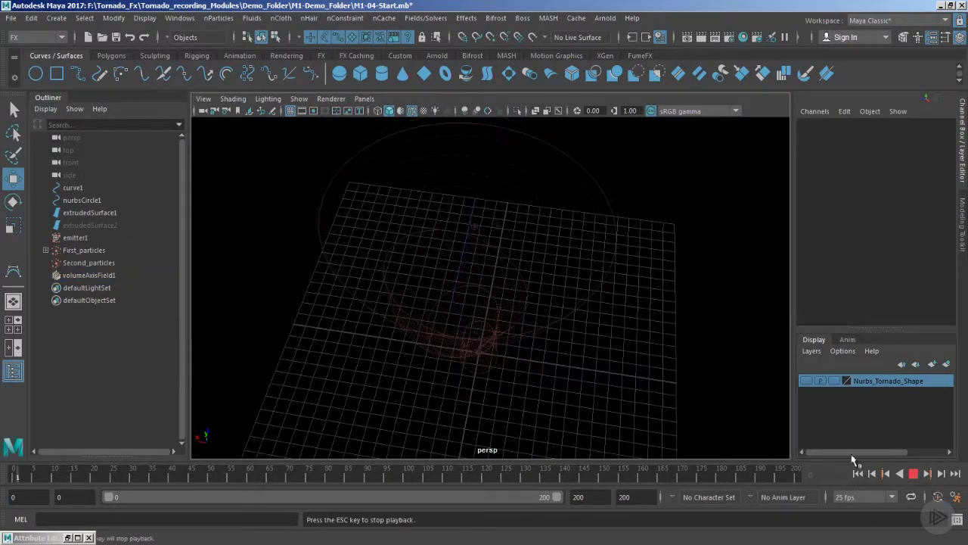
{"action": "left_click_drag", "start_coordinate": [519, 253], "coordinate": [492, 227], "text": "alt"}
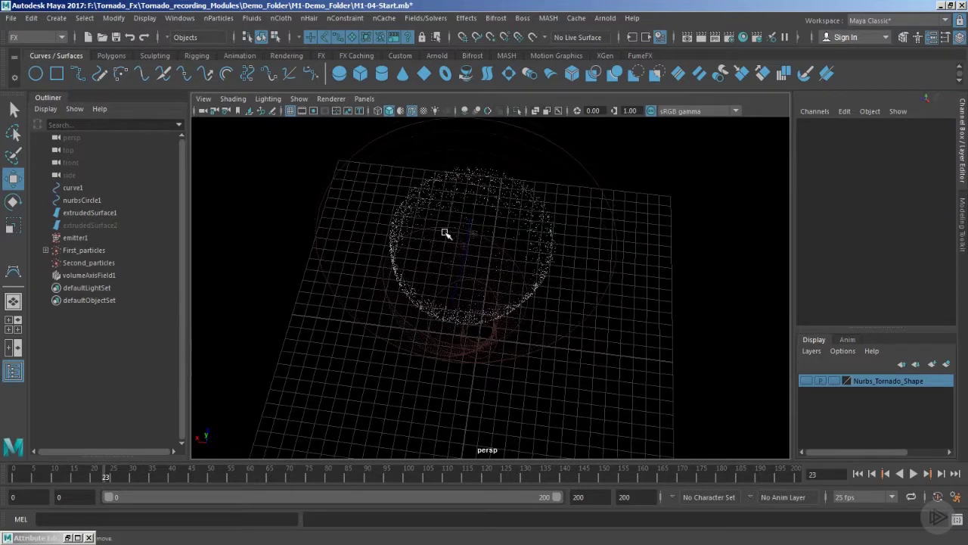
Step: Set the Magnitude of volumeAxisField1 to 0
{"action": "left_click", "coordinate": [582, 301]}
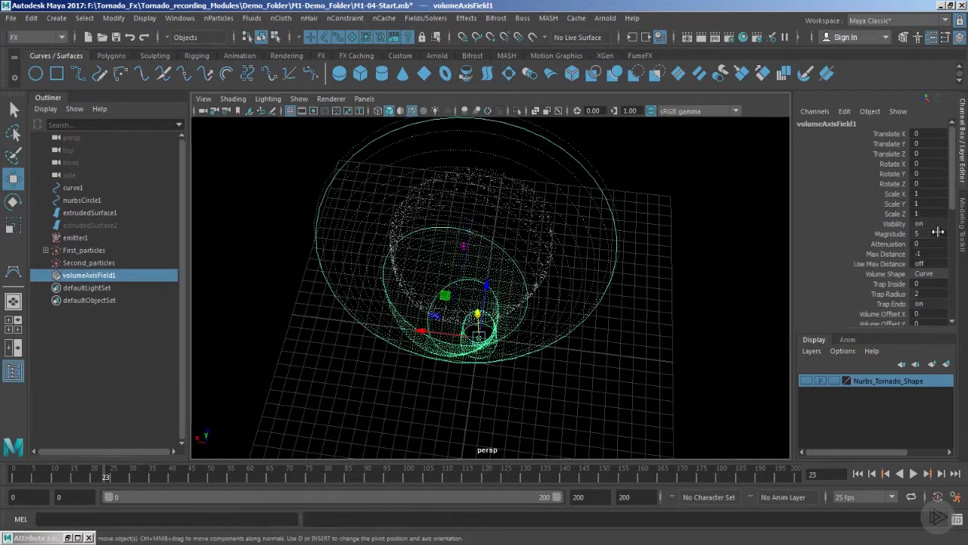
{"action": "double_click", "coordinate": [938, 232]}
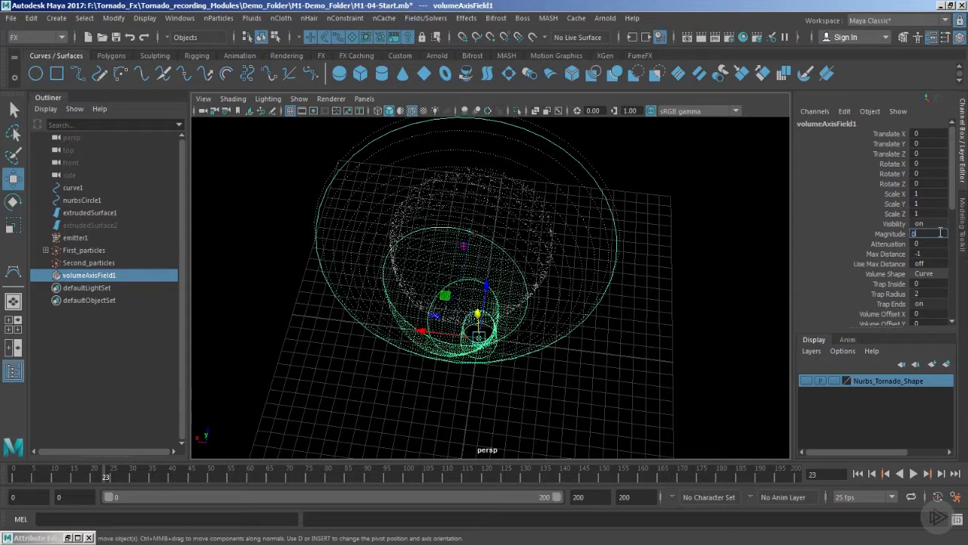
{"action": "type", "text": "0"}
{"action": "key", "text": "Return"}
Step: Replay the simulation from the start to about frame 64 and examine the particle motion from above
{"action": "left_click", "coordinate": [857, 474]}
{"action": "left_click", "coordinate": [716, 407]}
{"action": "key", "text": "w"}
{"action": "left_click_drag", "start_coordinate": [715, 406], "coordinate": [802, 405], "text": "alt"}
{"action": "left_click", "coordinate": [915, 473]}
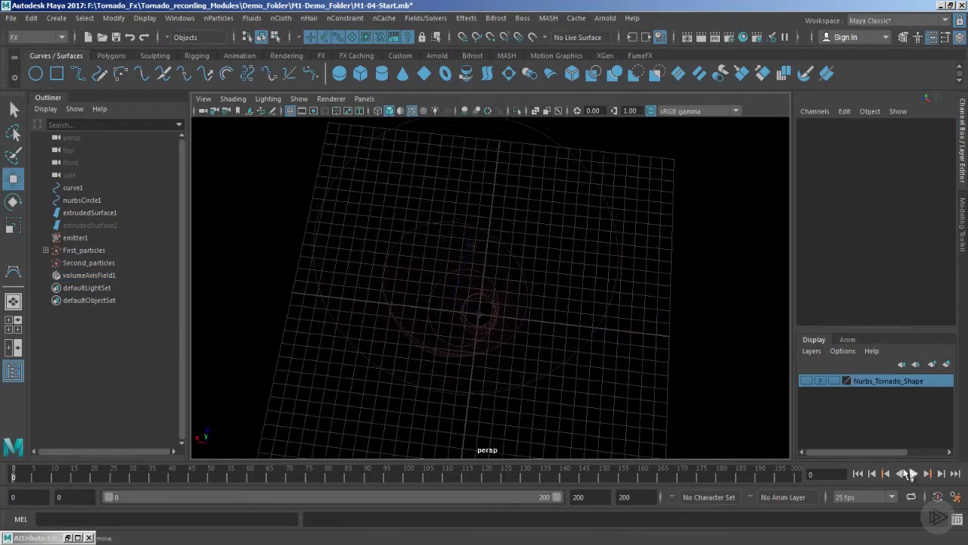
{"action": "left_click_drag", "start_coordinate": [523, 335], "coordinate": [540, 313], "text": "alt"}
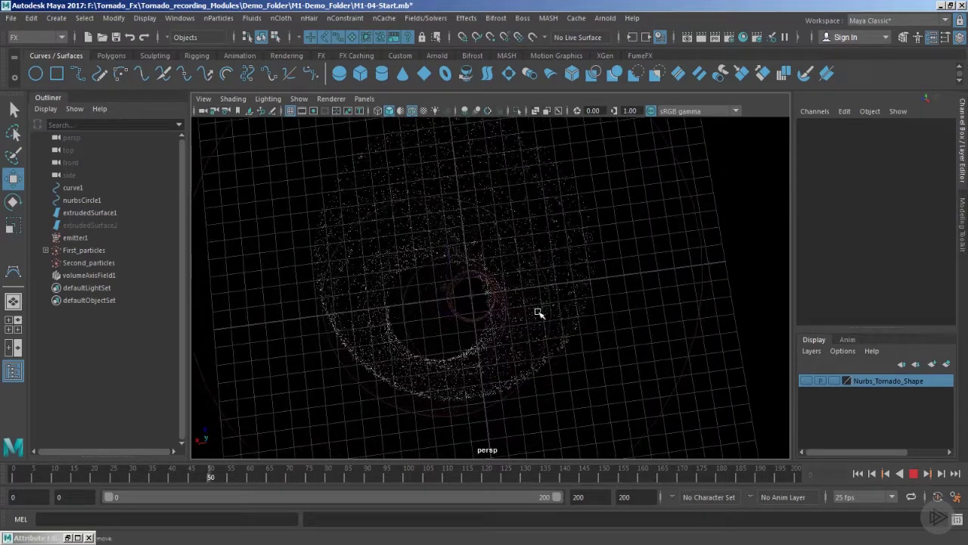
{"action": "key", "text": "Escape"}
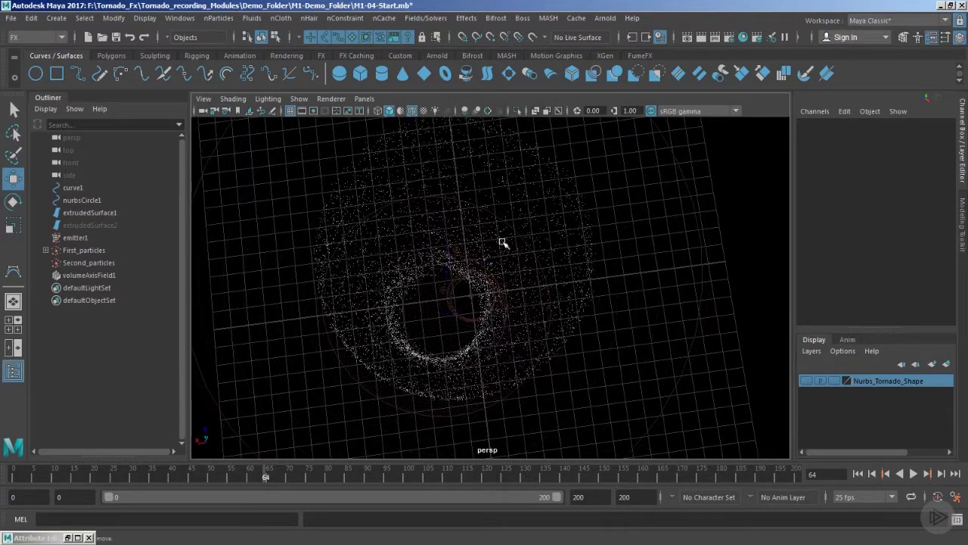
{"action": "scroll", "coordinate": [409, 280], "scroll_direction": "down", "scroll_amount": 3}
{"action": "left_click_drag", "start_coordinate": [419, 283], "coordinate": [426, 370], "text": "alt"}
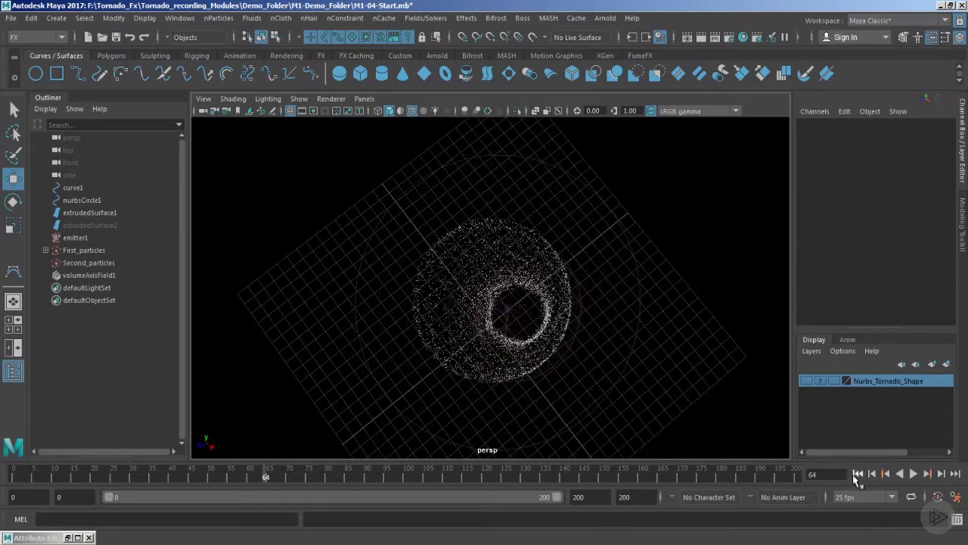
Step: Replay the simulation from the start to about frame 70 and examine the particle funnel from several angles
{"action": "left_click", "coordinate": [858, 473]}
{"action": "left_click", "coordinate": [914, 473]}
{"action": "left_click_drag", "start_coordinate": [579, 402], "coordinate": [611, 397], "text": "alt"}
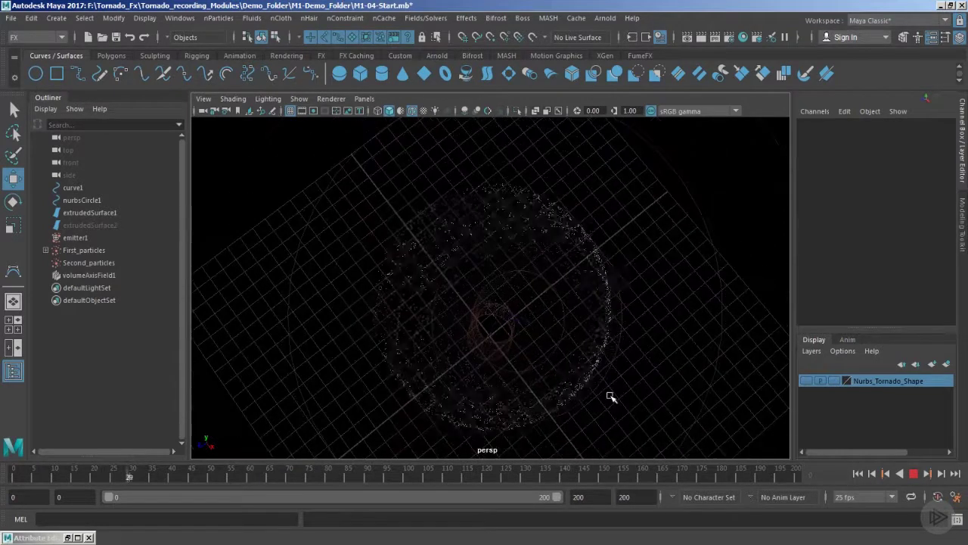
{"action": "key", "text": "Escape"}
{"action": "left_click_drag", "start_coordinate": [475, 324], "coordinate": [561, 274], "text": "alt"}
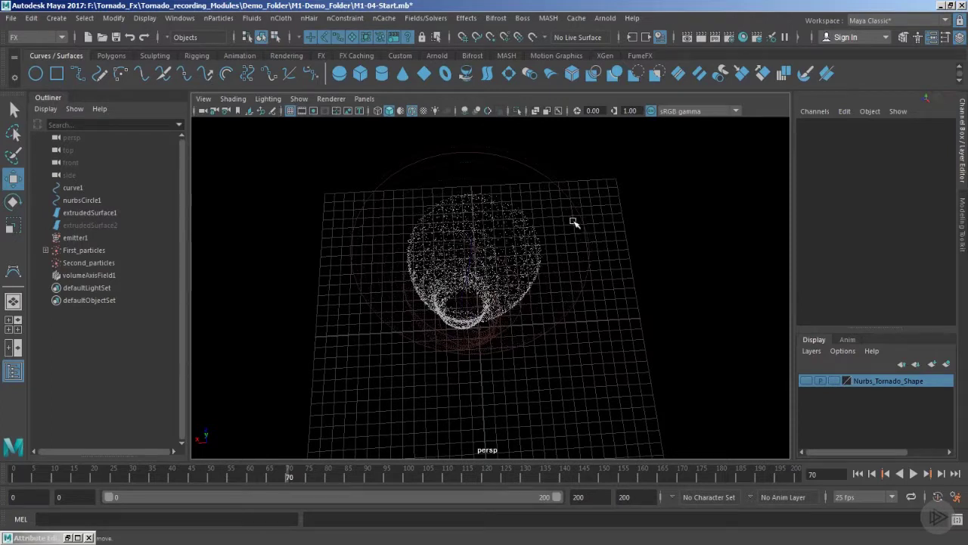
{"action": "left_click_drag", "start_coordinate": [580, 220], "coordinate": [469, 288], "text": "alt"}
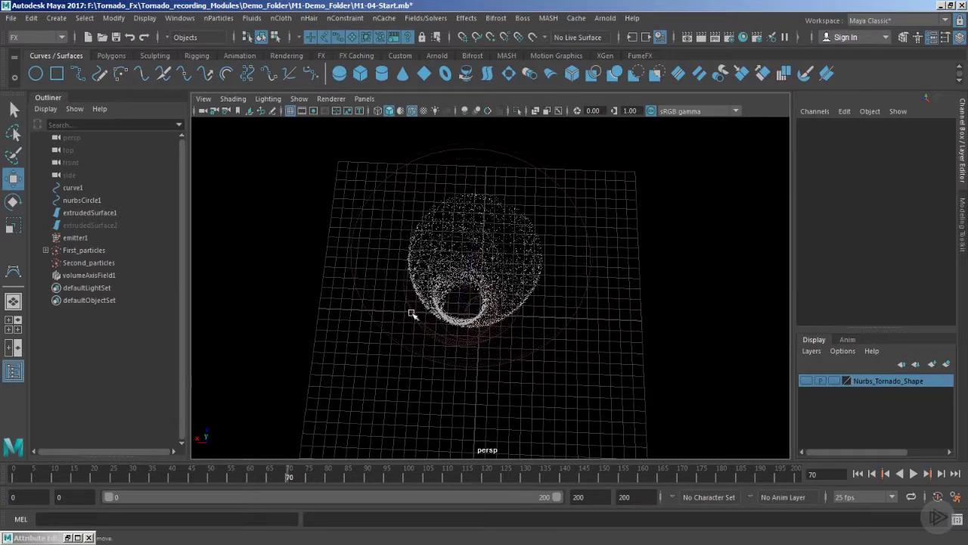
{"action": "left_click_drag", "start_coordinate": [549, 298], "coordinate": [451, 232], "text": "alt"}
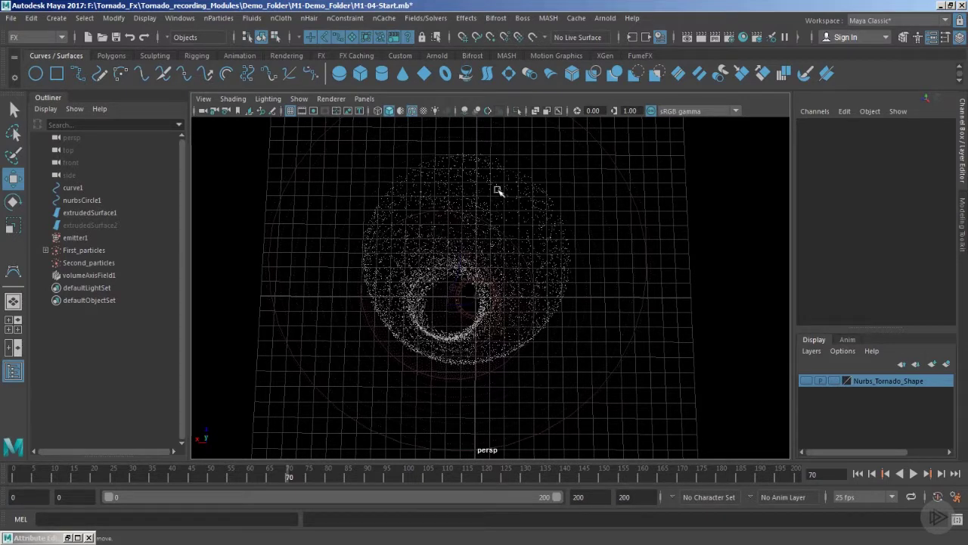
{"action": "left_click_drag", "start_coordinate": [673, 316], "coordinate": [568, 238], "text": "alt"}
{"action": "left_click_drag", "start_coordinate": [574, 242], "coordinate": [590, 257], "text": "alt"}
Step: Edit the Around Axis value of volumeAxisField1 to make the field push particles around the path curve
{"action": "scroll", "coordinate": [895, 308], "scroll_direction": "down", "scroll_amount": 5}
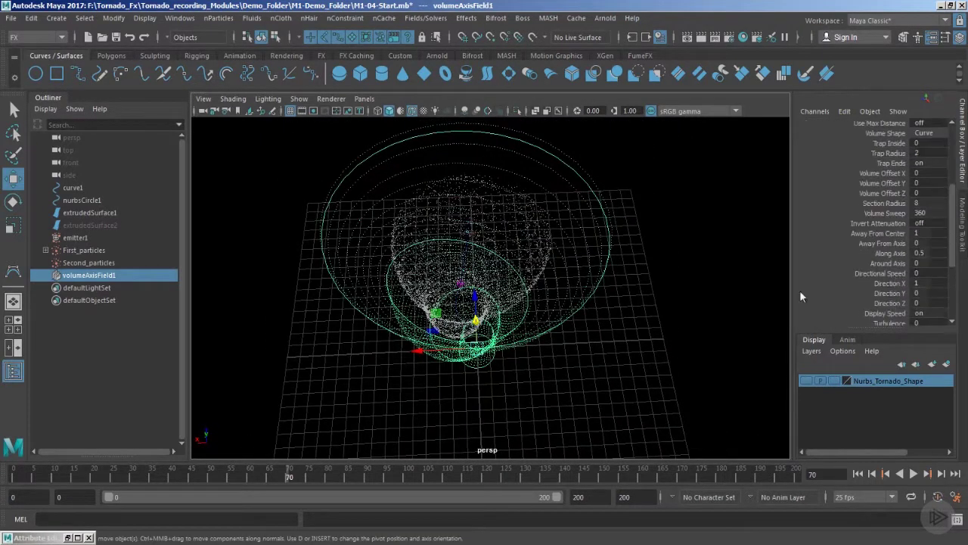
{"action": "scroll", "coordinate": [921, 243], "scroll_direction": "down", "scroll_amount": 5}
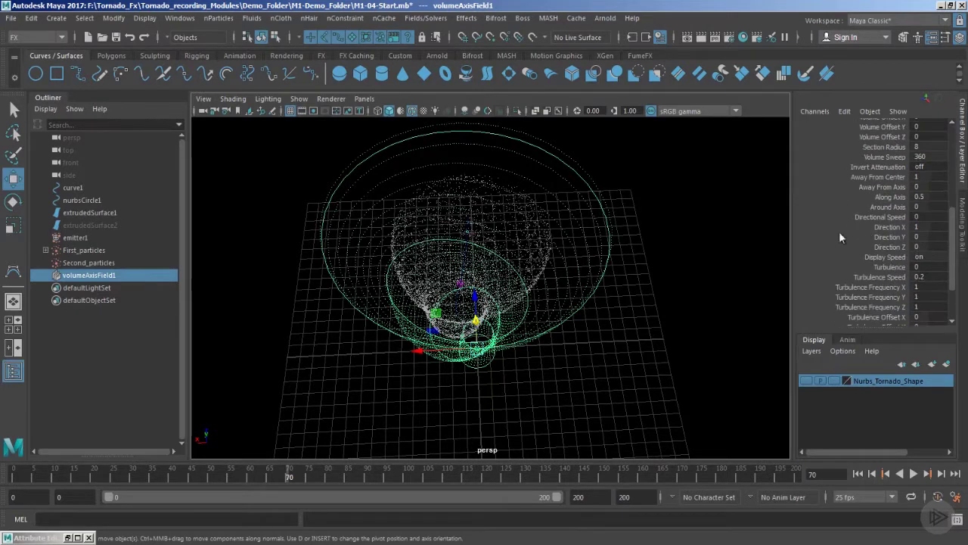
{"action": "left_click", "coordinate": [938, 207]}
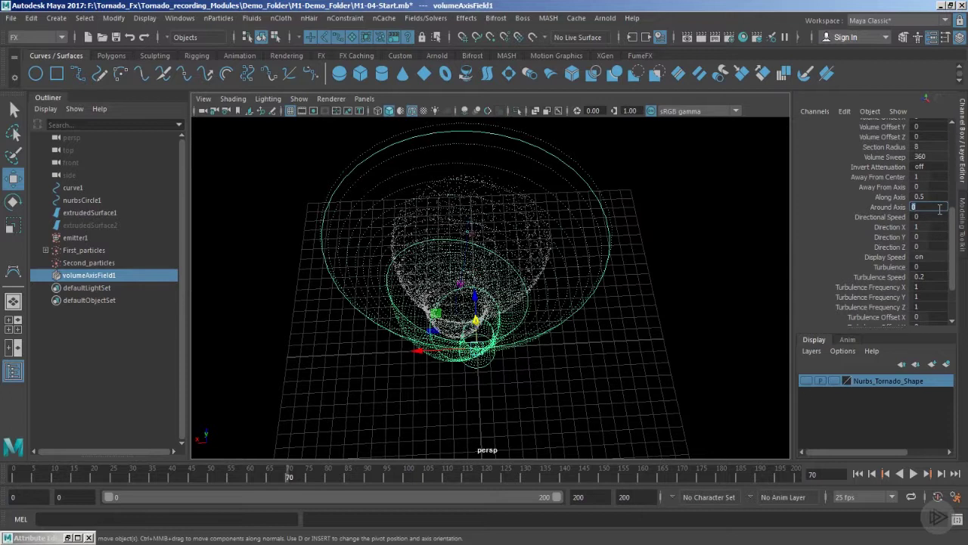
{"action": "key", "text": "Return"}
Step: Replay the simulation from the start to about frame 39 and inspect the particles from above and from the side
{"action": "left_click", "coordinate": [734, 218]}
{"action": "left_click_drag", "start_coordinate": [734, 217], "coordinate": [650, 268], "text": "alt"}
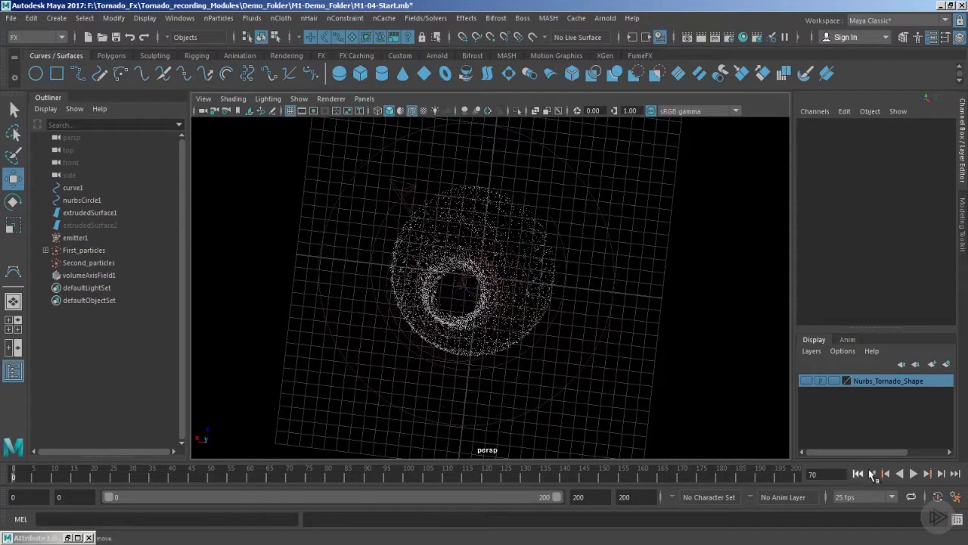
{"action": "left_click", "coordinate": [872, 473]}
{"action": "left_click", "coordinate": [913, 473]}
{"action": "key", "text": "Escape"}
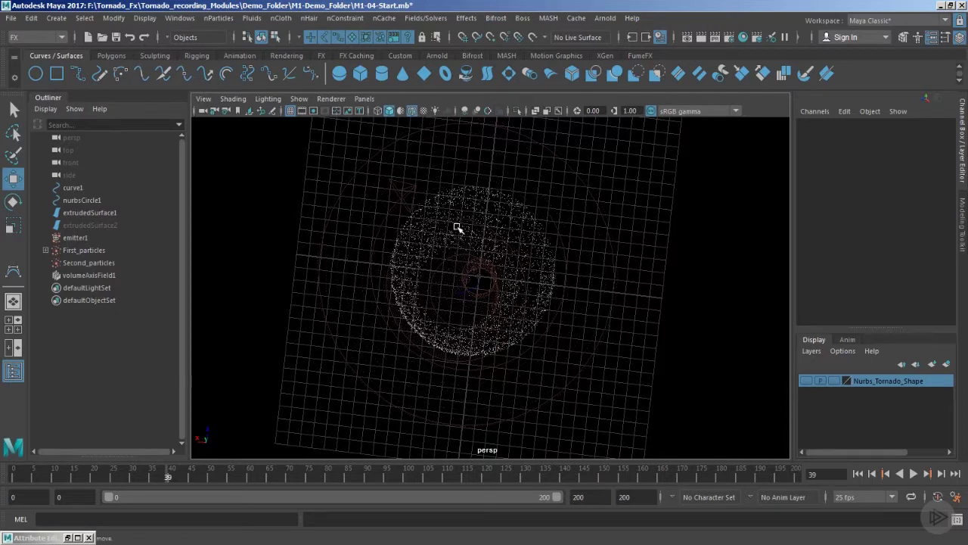
{"action": "left_click_drag", "start_coordinate": [457, 227], "coordinate": [544, 330], "text": "alt"}
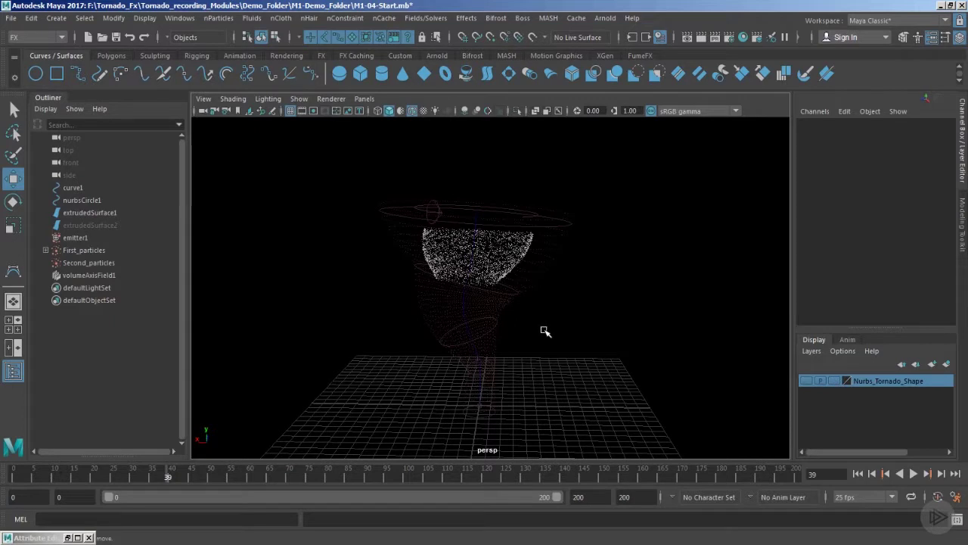